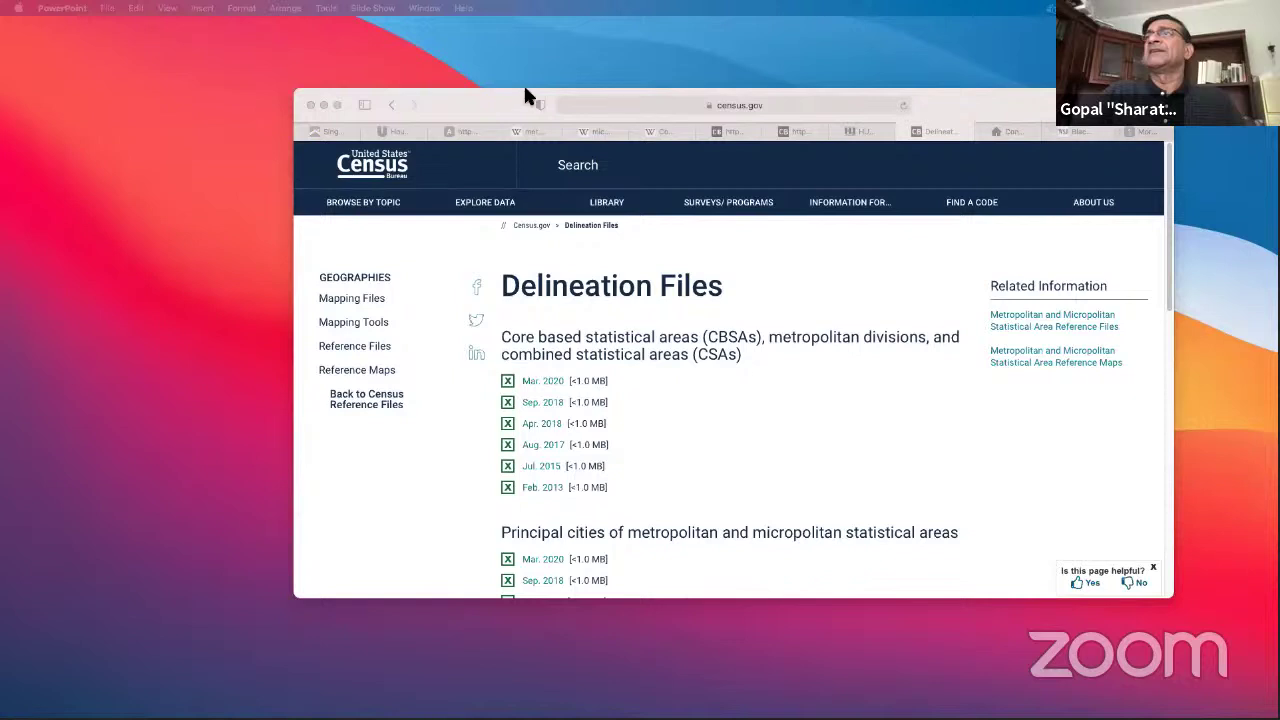
Step: Switch to the mortgage attributes dashboard in the browser and chart the FICO <= 680 attribute for the top 20 metros
{"action": "key", "text": "super+9"}
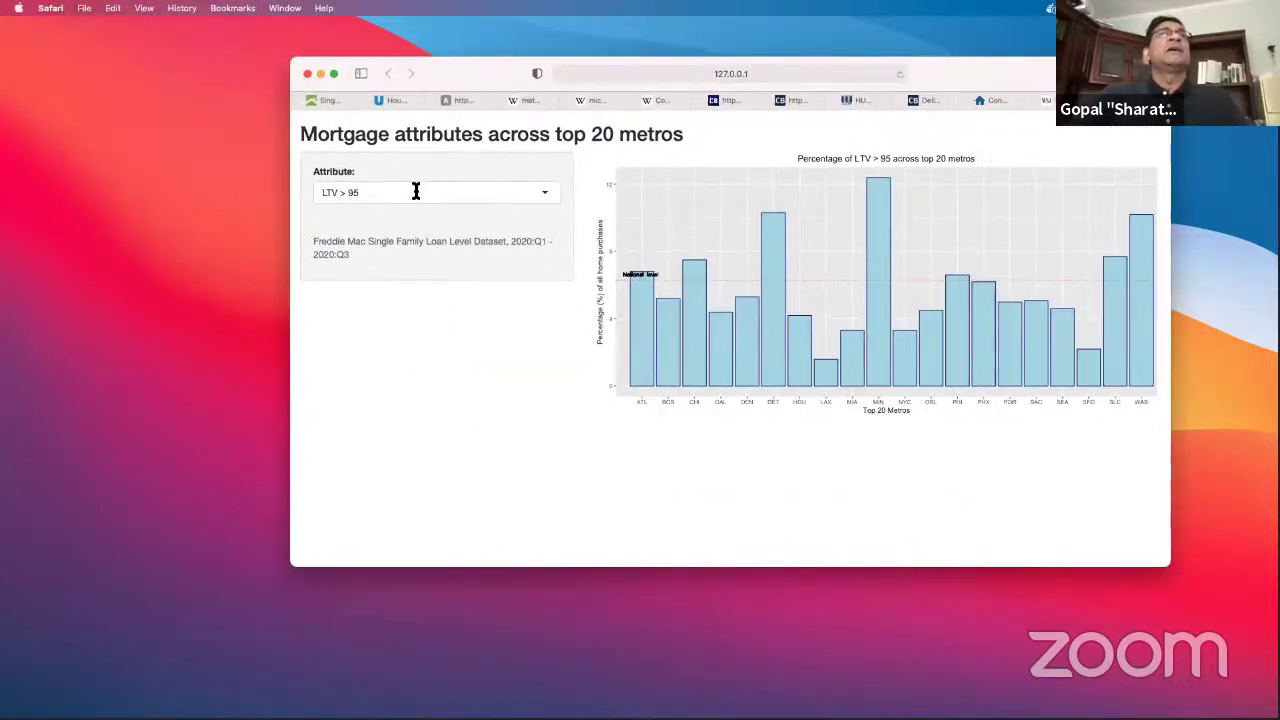
{"action": "left_click", "coordinate": [418, 215]}
{"action": "key", "text": "Return"}
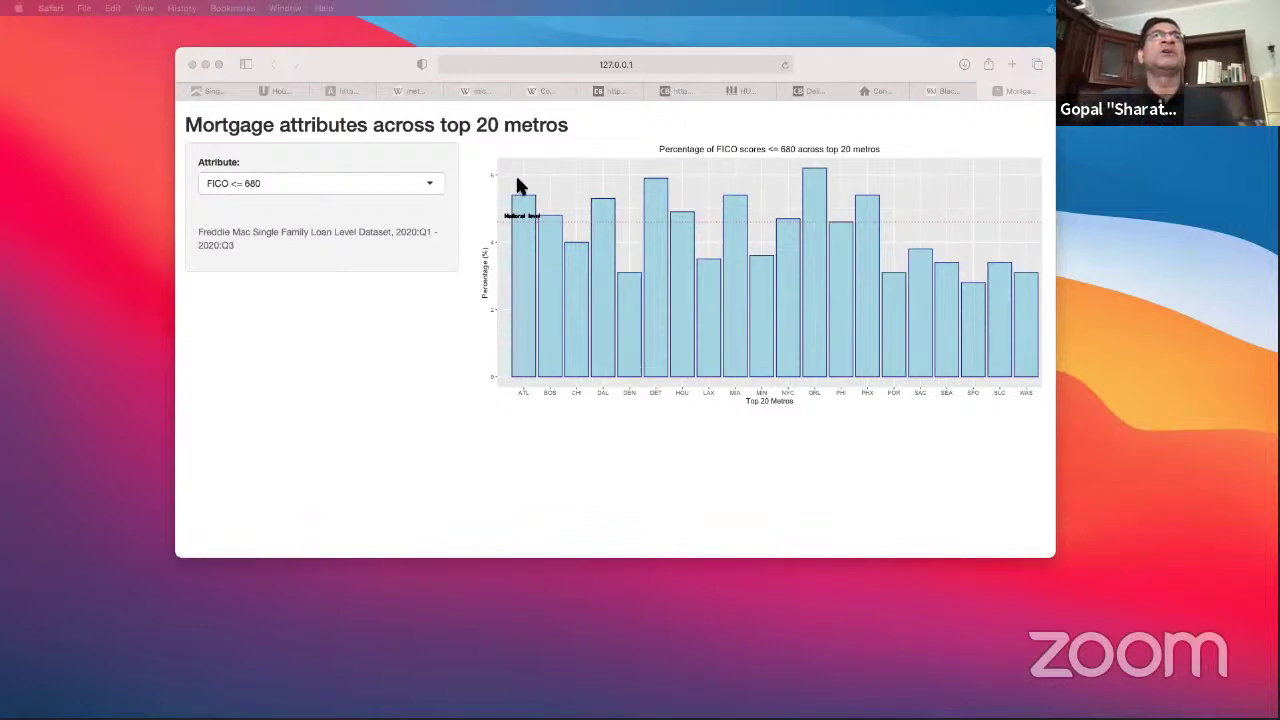
Step: Show the LTV > 95 chart for the top 20 metros and expand the browser window to full screen
{"action": "left_click", "coordinate": [425, 184]}
{"action": "left_click", "coordinate": [430, 186]}
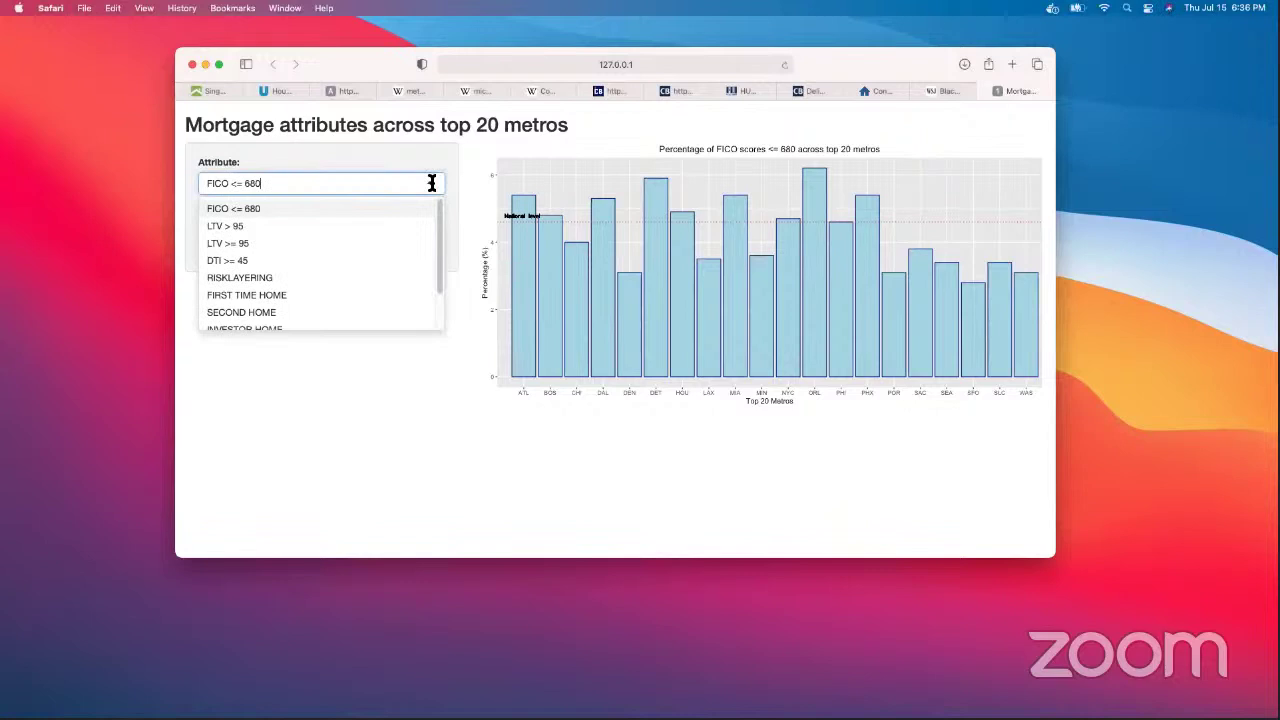
{"action": "left_click", "coordinate": [381, 227]}
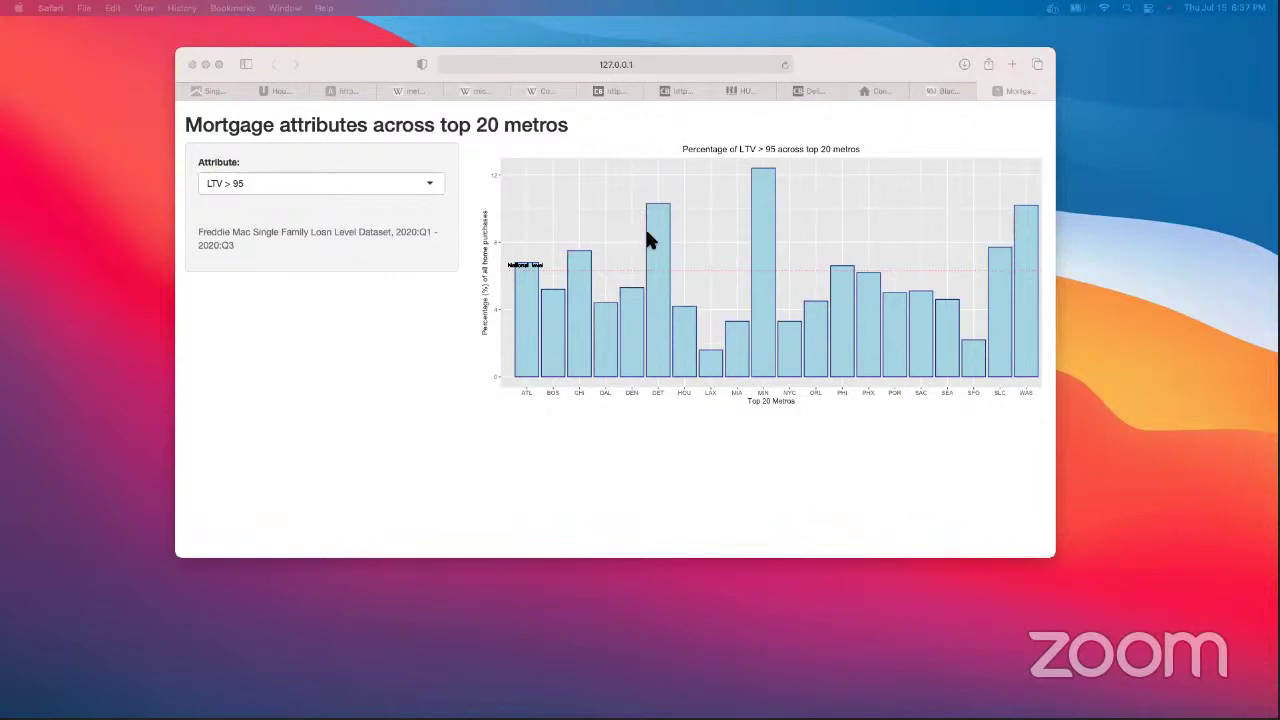
{"action": "left_click", "coordinate": [219, 64]}
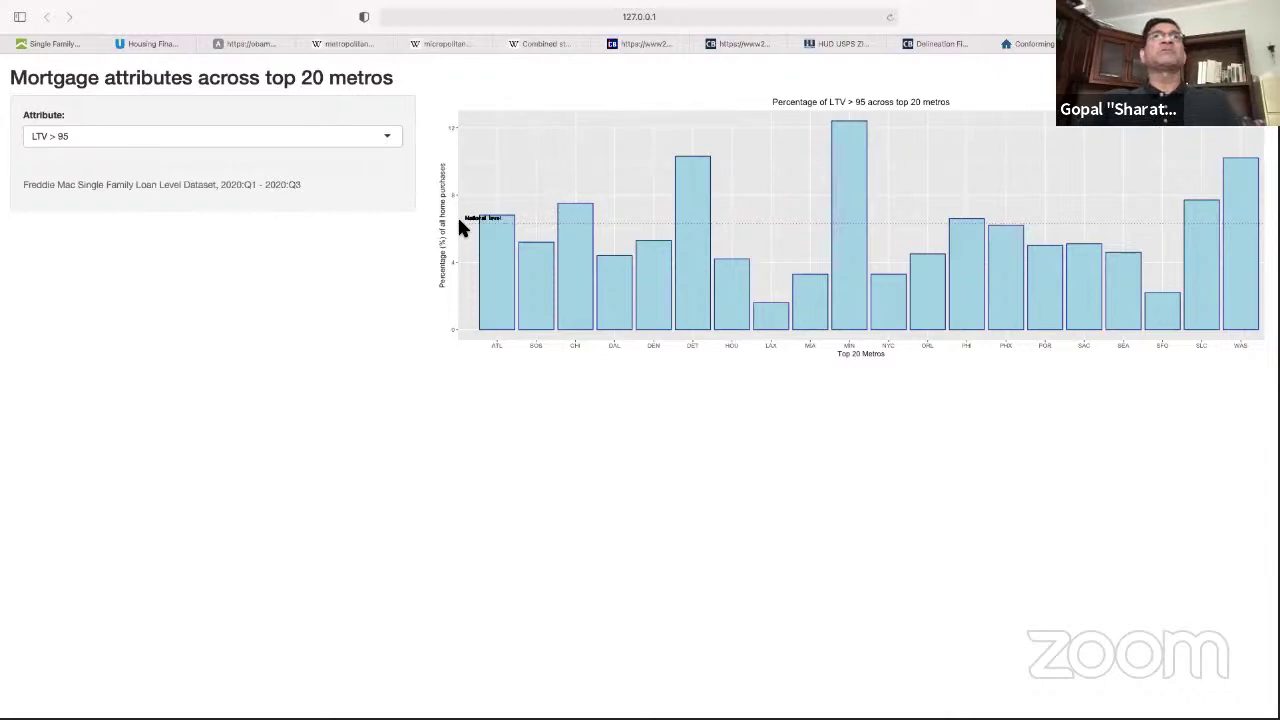
Step: Set the charted attribute to LTV >= 95, then return it to LTV > 95 to compare the metros
{"action": "left_click", "coordinate": [390, 137]}
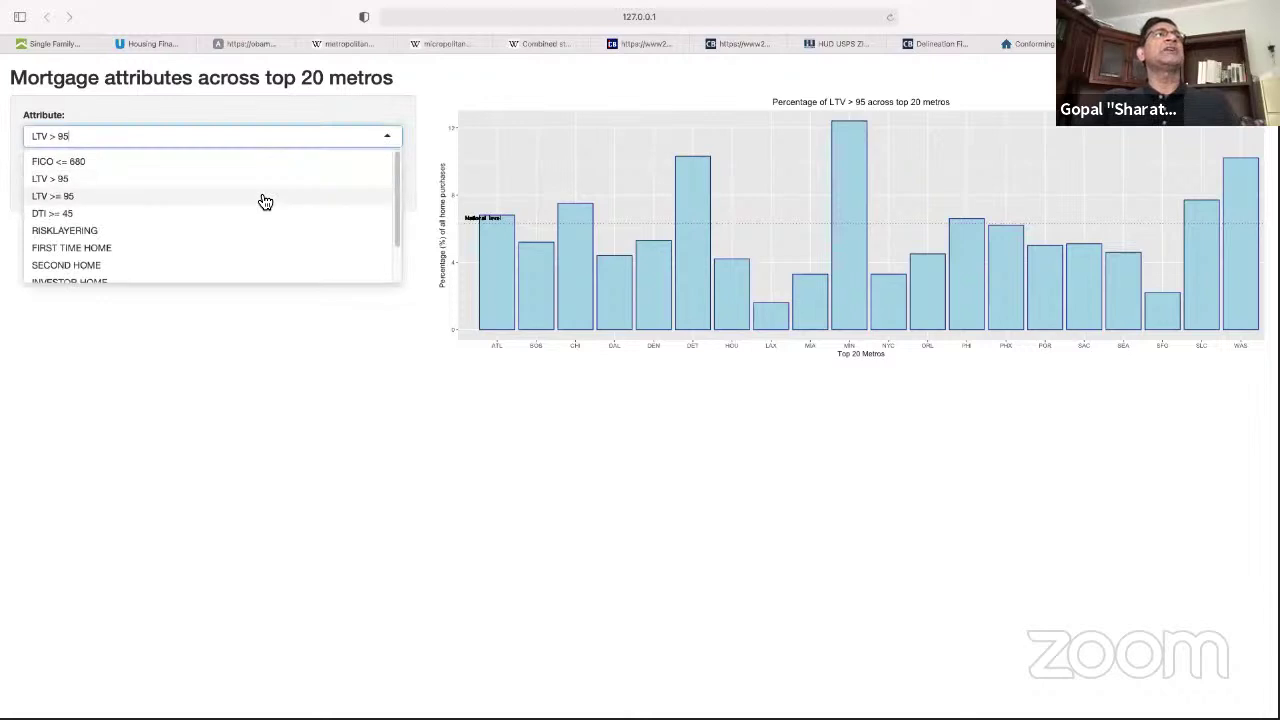
{"action": "left_click", "coordinate": [259, 196]}
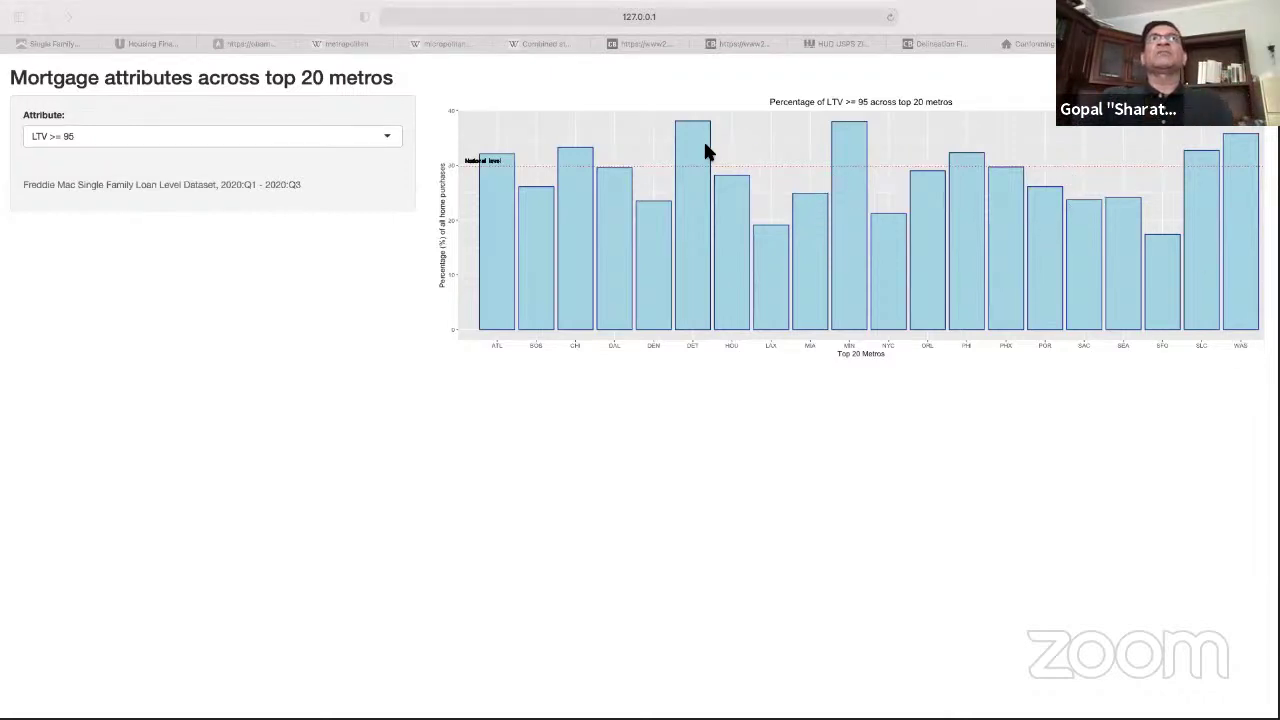
{"action": "left_click", "coordinate": [387, 138]}
{"action": "left_click", "coordinate": [387, 138]}
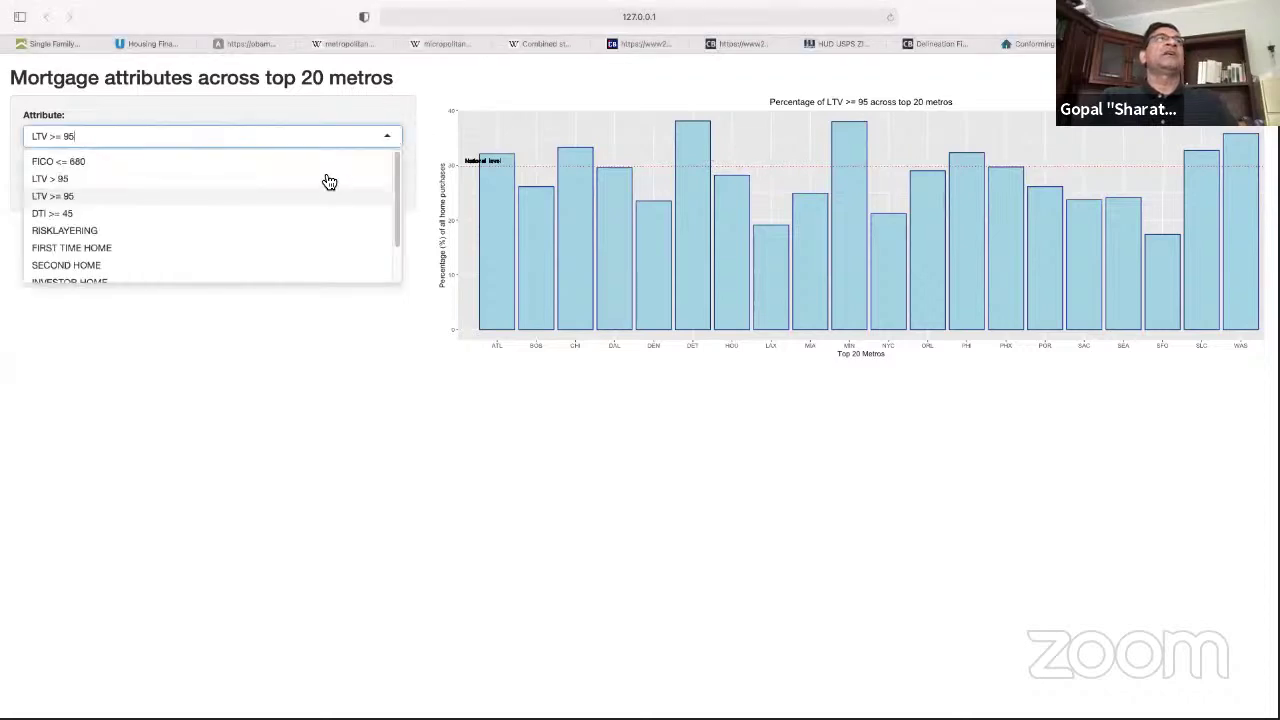
{"action": "left_click", "coordinate": [323, 177]}
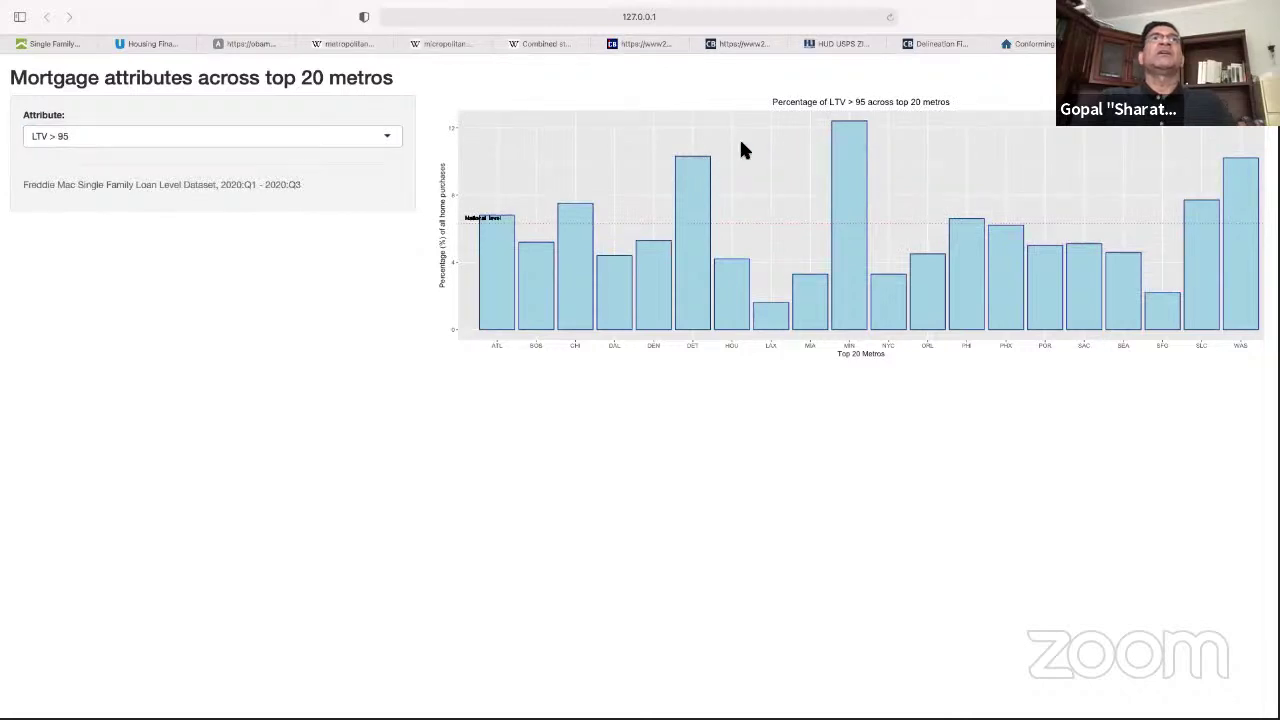
Step: Show the LTV >= 95 chart once more for comparison, then go back to the LTV > 95 chart
{"action": "left_click", "coordinate": [394, 139]}
{"action": "left_click", "coordinate": [325, 195]}
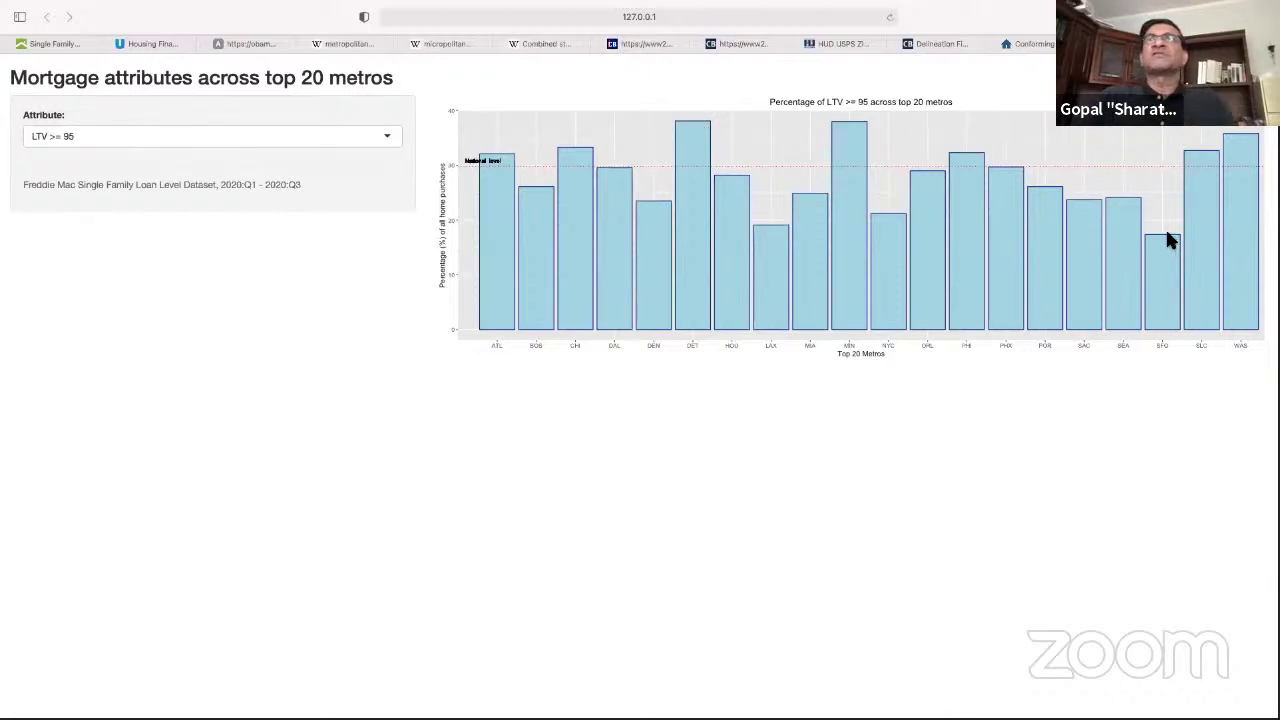
{"action": "left_click", "coordinate": [392, 137]}
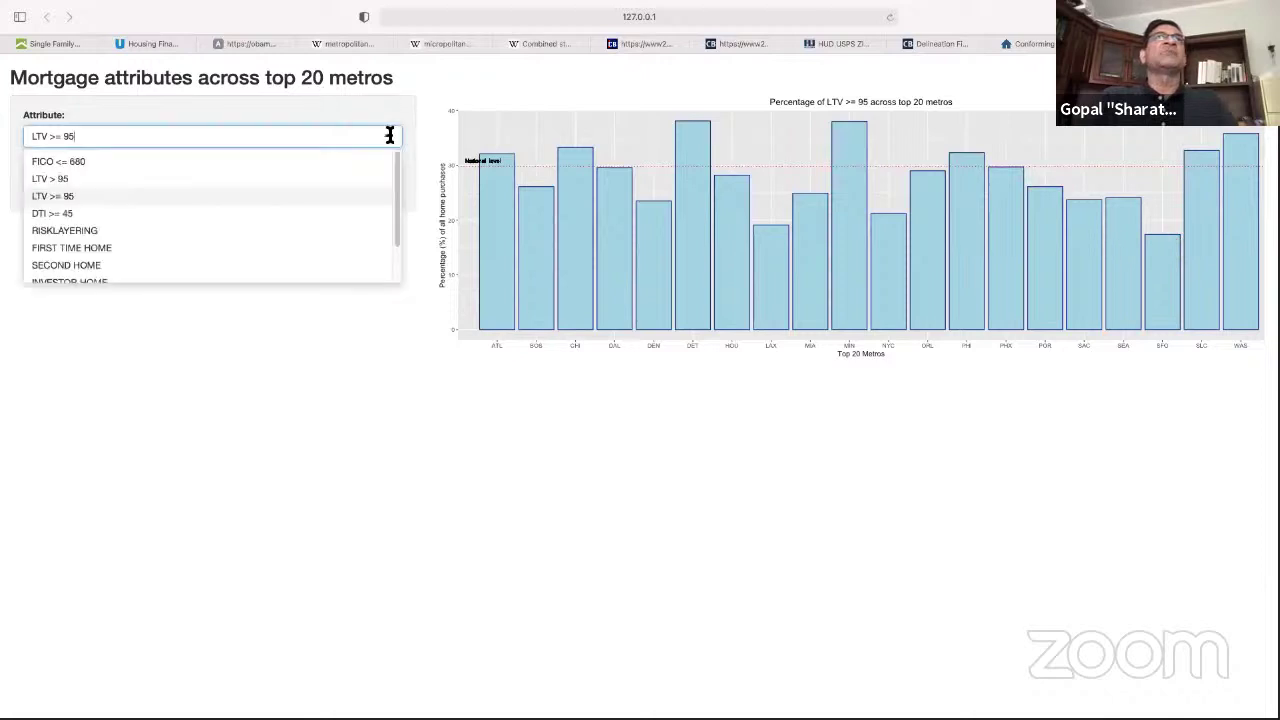
{"action": "left_click", "coordinate": [350, 179]}
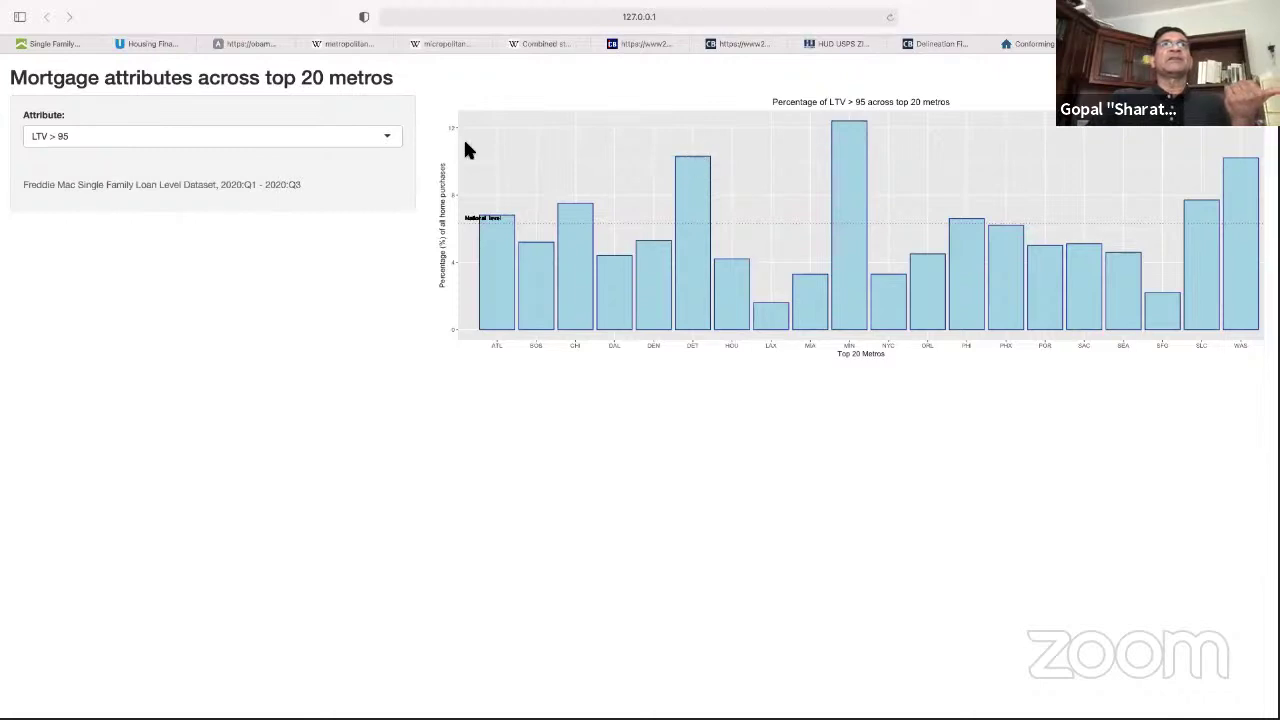
Step: View the LTV >= 95 chart, then change the attribute to RISKLAYERING
{"action": "left_click", "coordinate": [391, 143]}
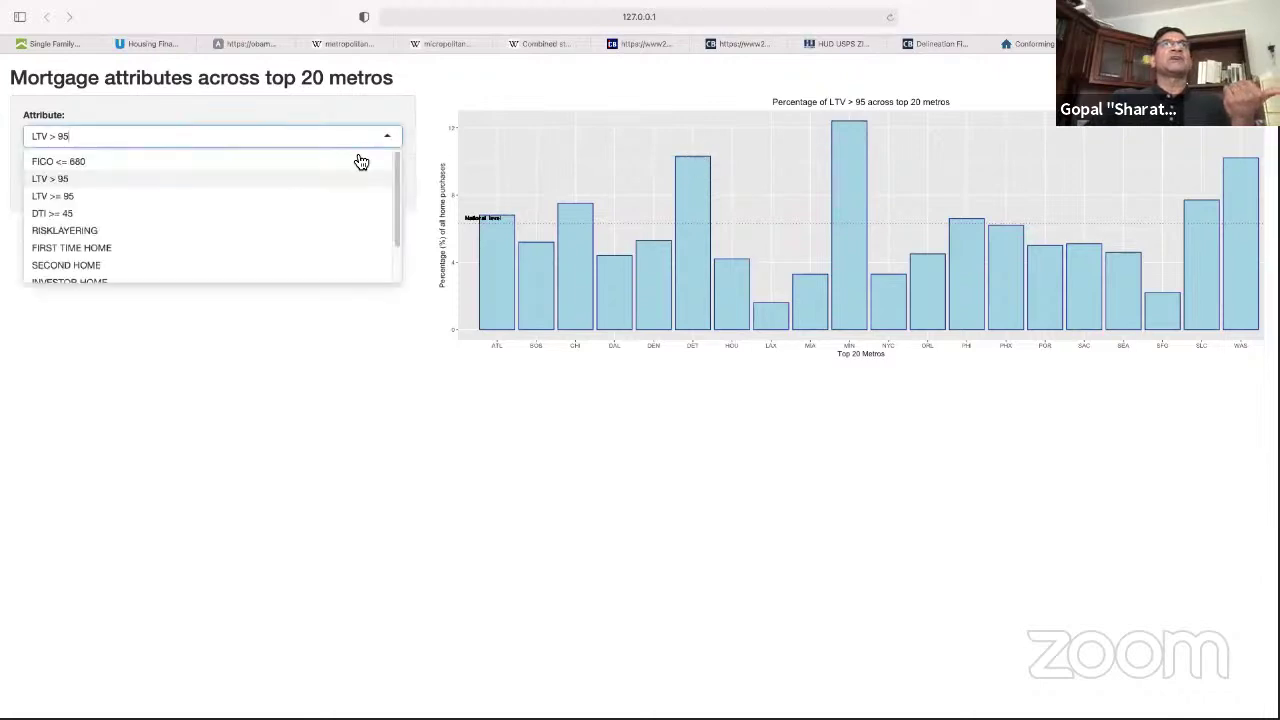
{"action": "left_click", "coordinate": [307, 196]}
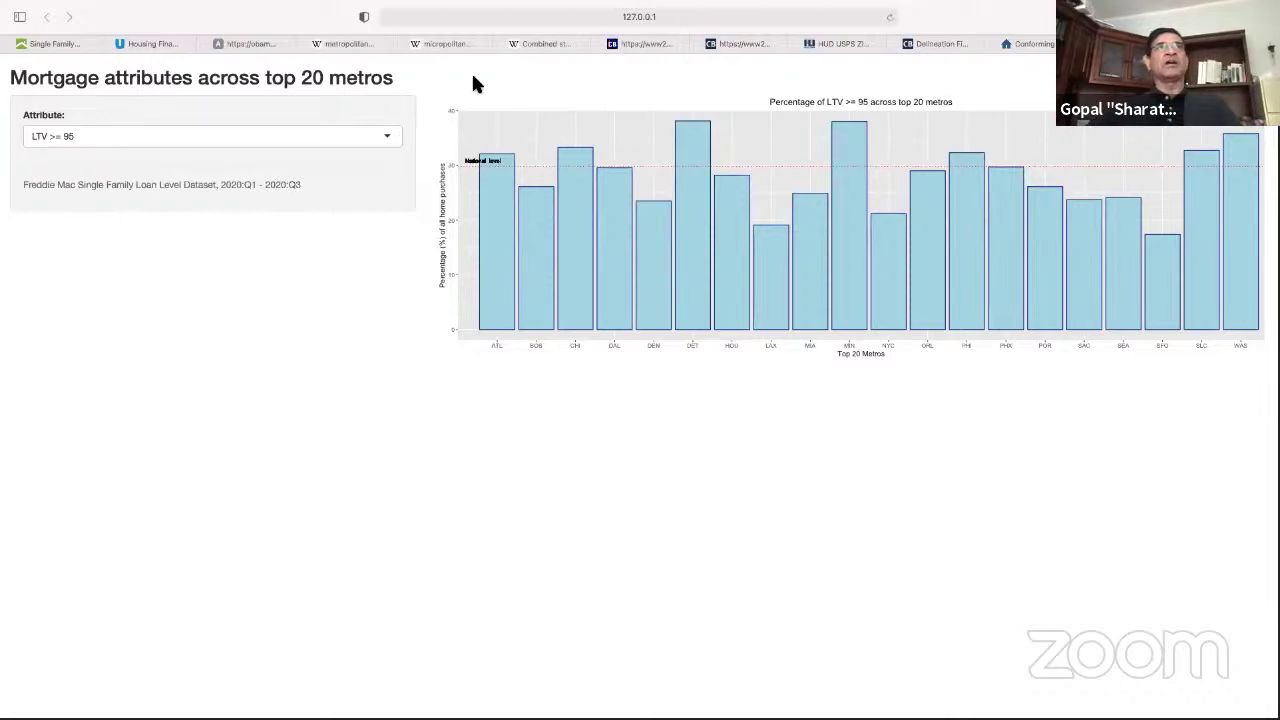
{"action": "left_click", "coordinate": [390, 140]}
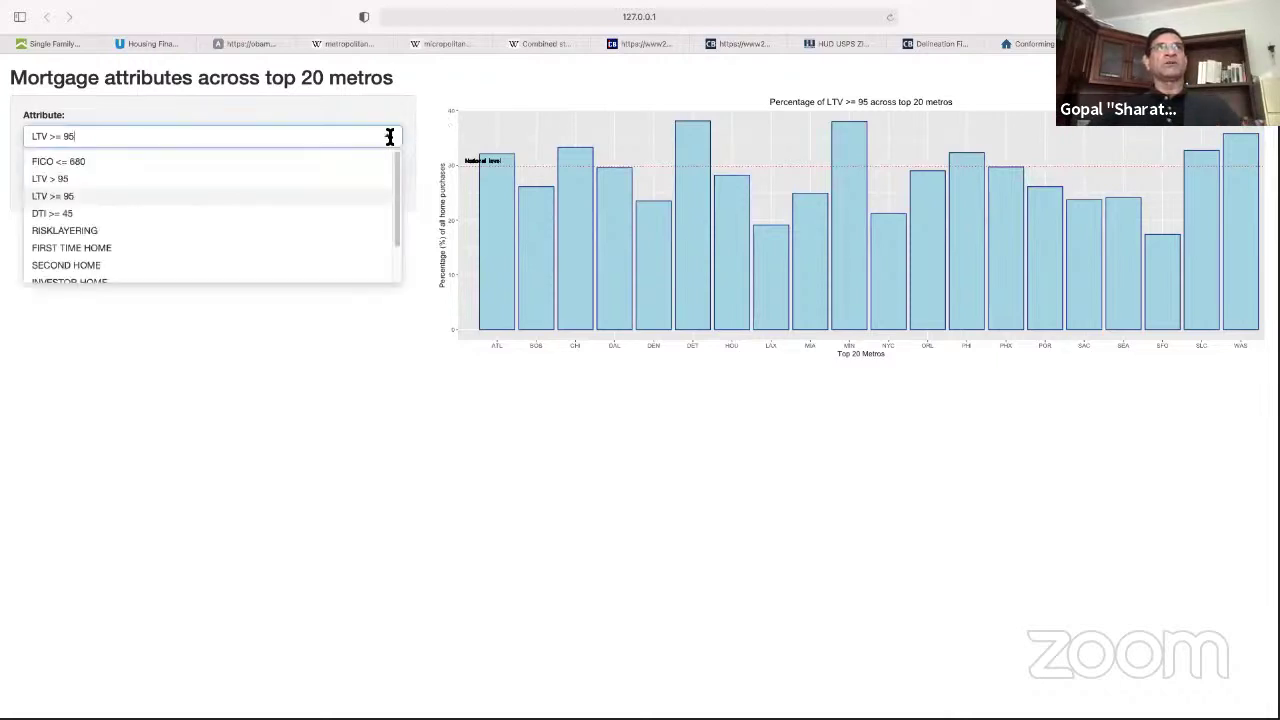
{"action": "left_click", "coordinate": [350, 232]}
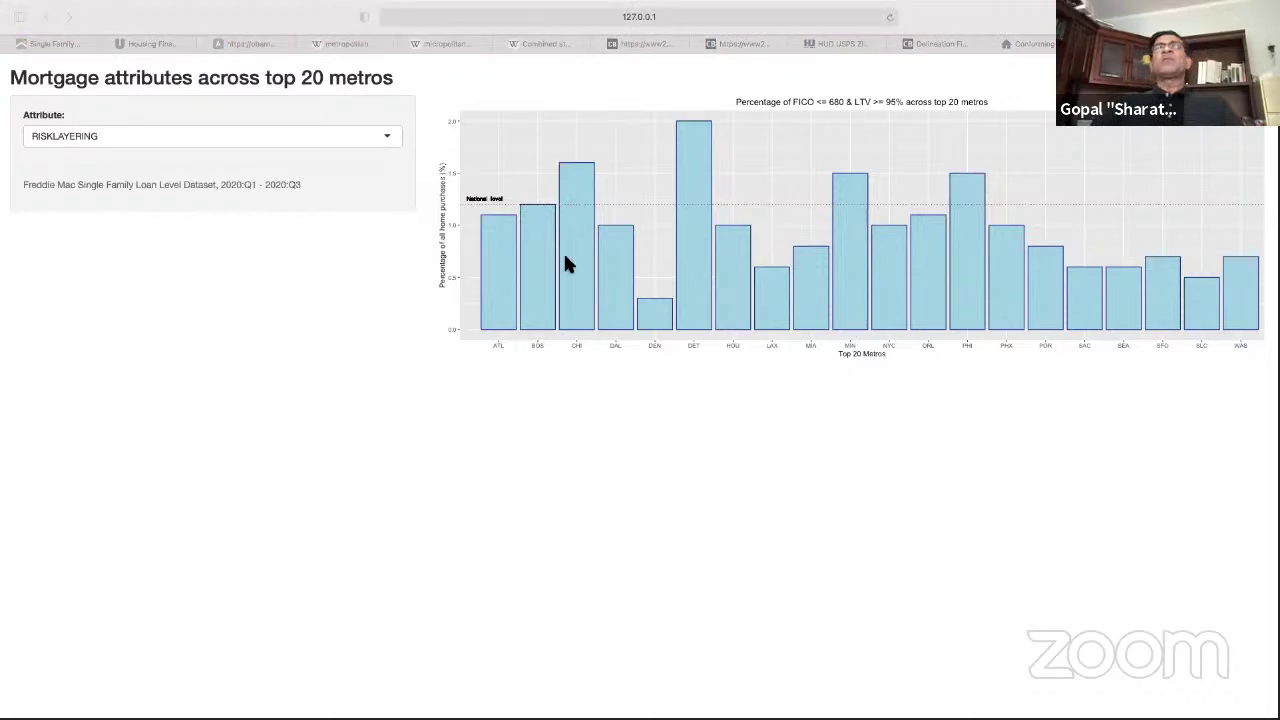
Step: Review the FICO <= 680 chart and the LTV >= 95 chart separately, then return to the RISKLAYERING chart
{"action": "left_click", "coordinate": [388, 136]}
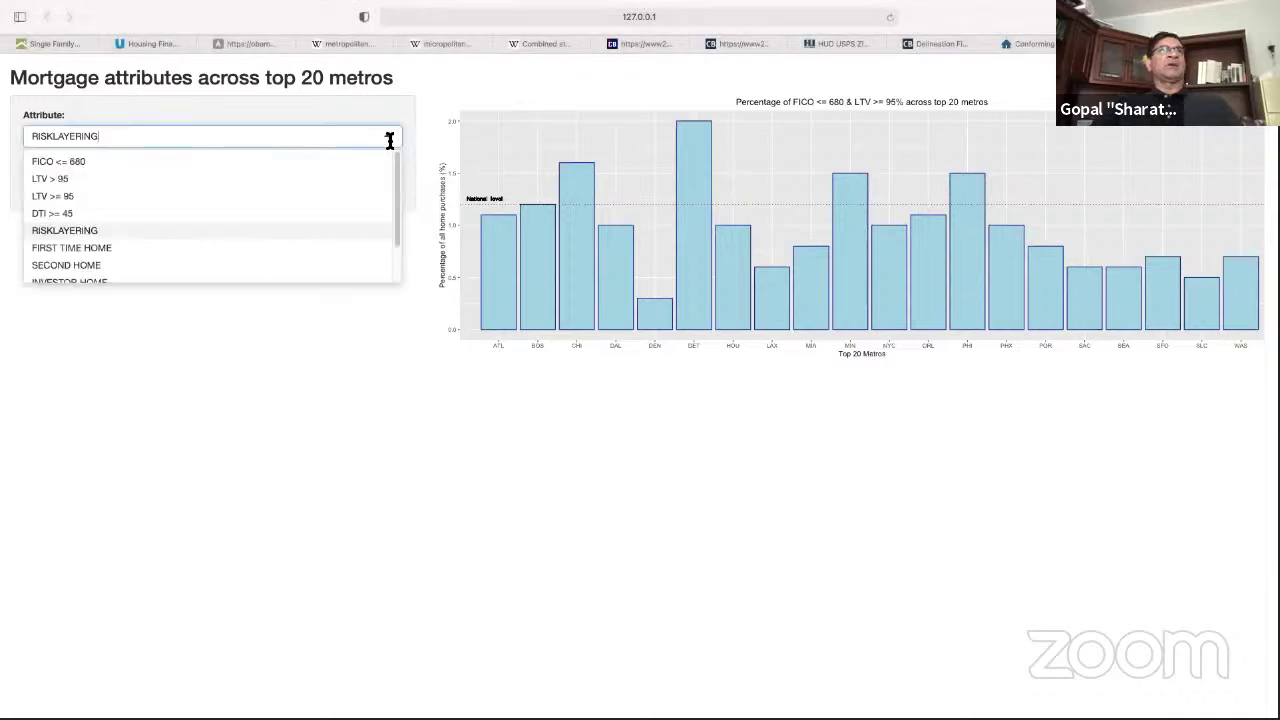
{"action": "left_click", "coordinate": [272, 163]}
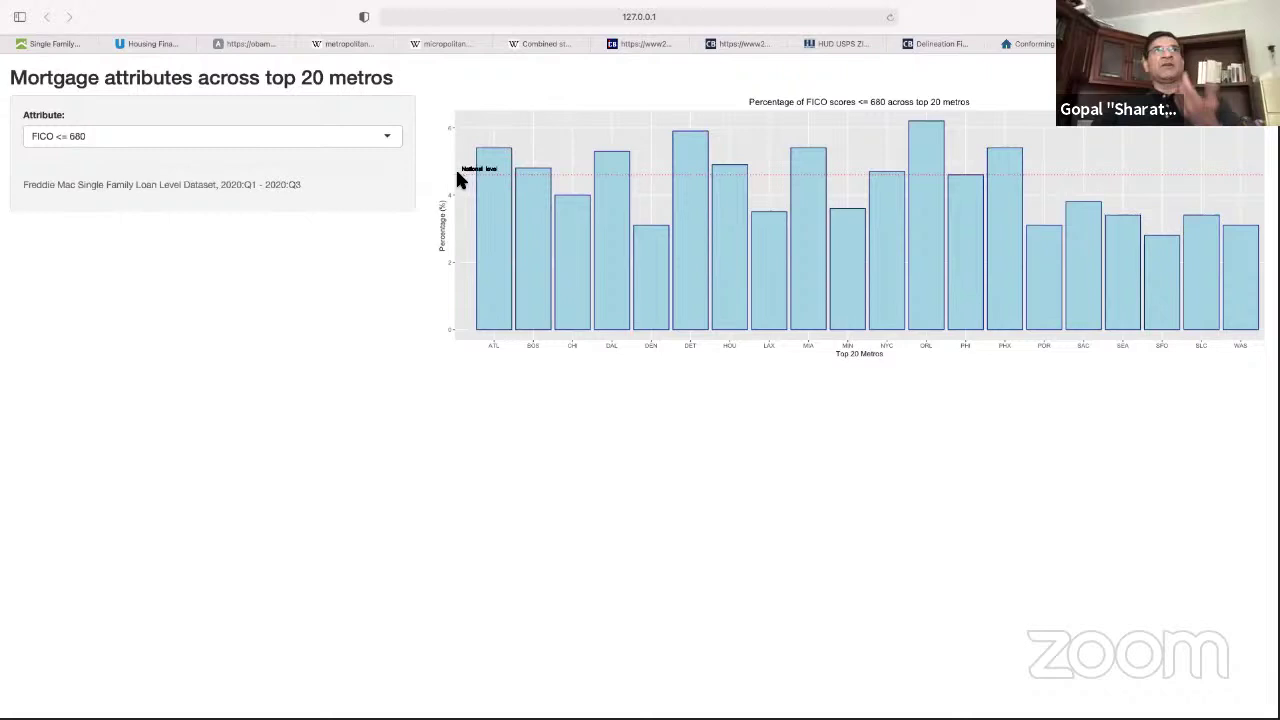
{"action": "left_click", "coordinate": [396, 141]}
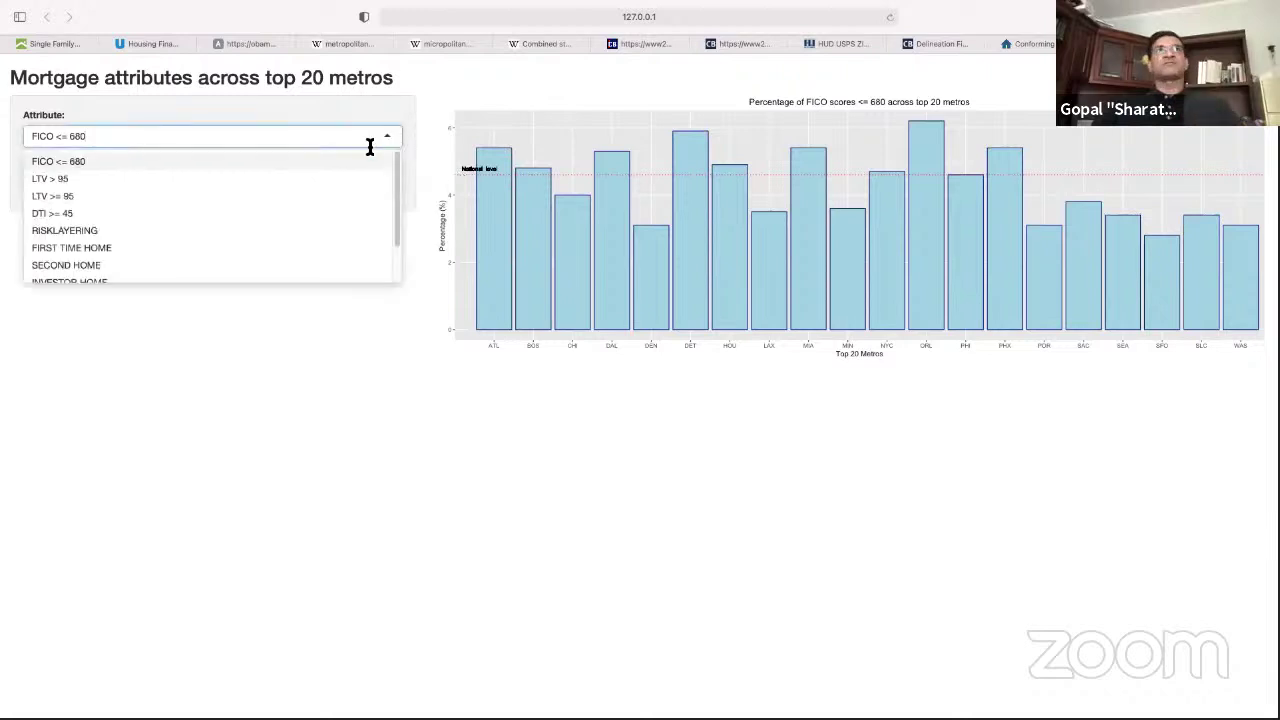
{"action": "left_click", "coordinate": [346, 198]}
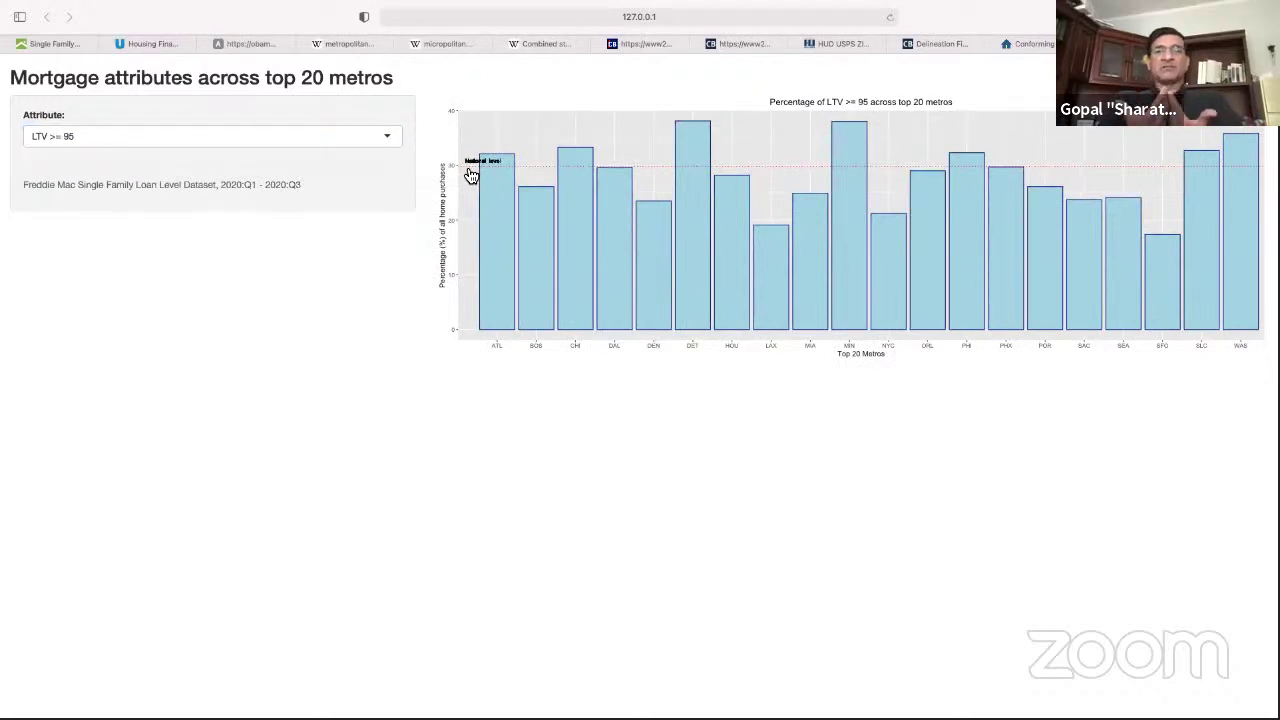
{"action": "left_click", "coordinate": [393, 143]}
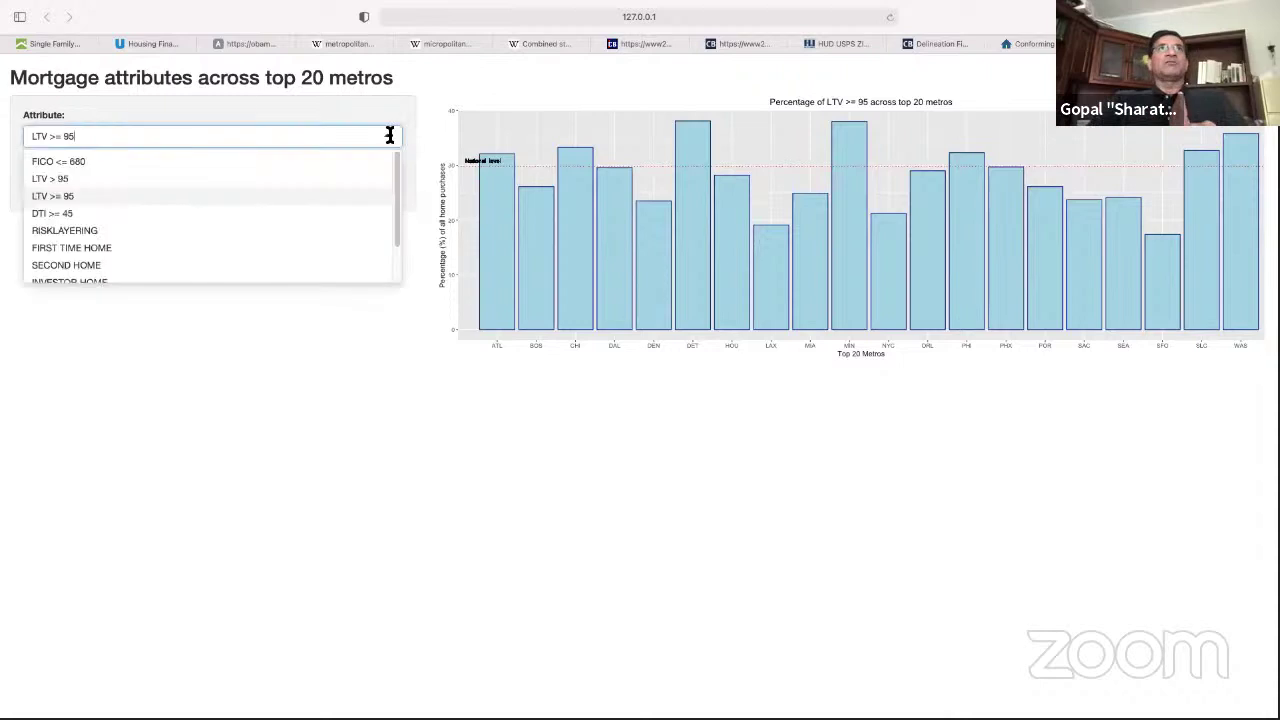
{"action": "left_click", "coordinate": [360, 231]}
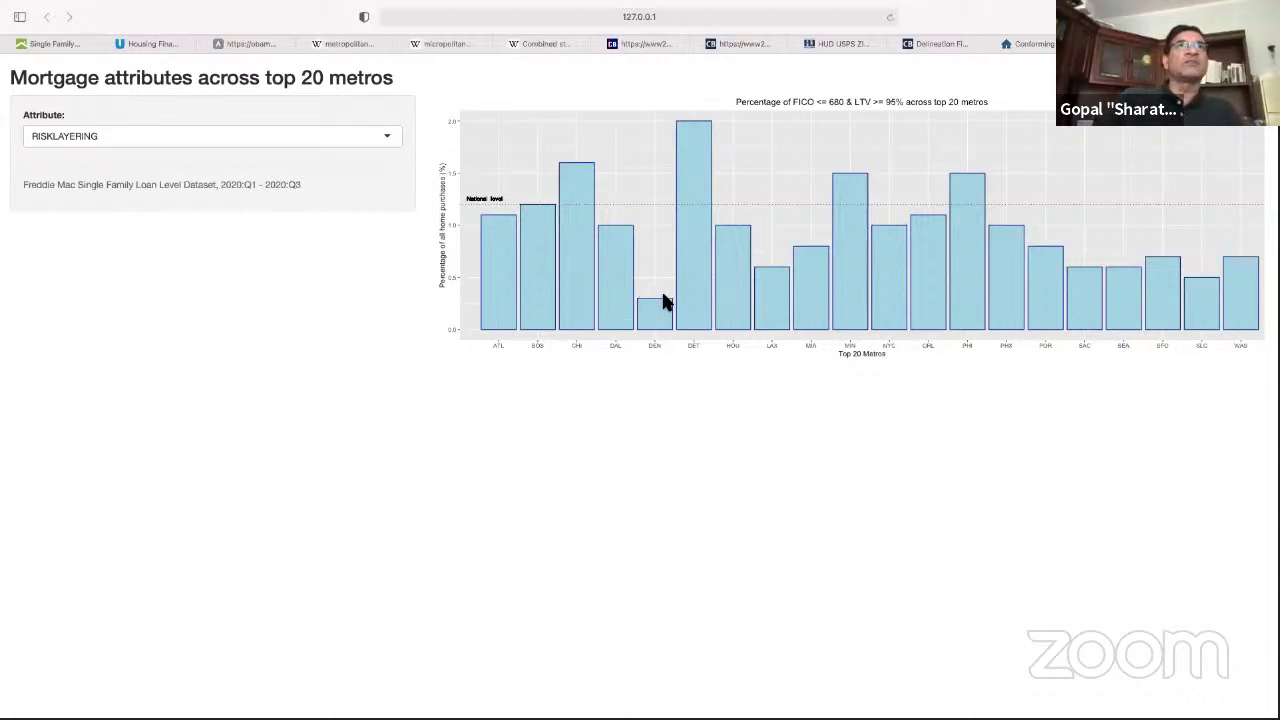
Step: Check Denver's bar for FICO <= 680 and for LTV >= 95, then show it for RISKLAYERING
{"action": "left_click", "coordinate": [389, 136]}
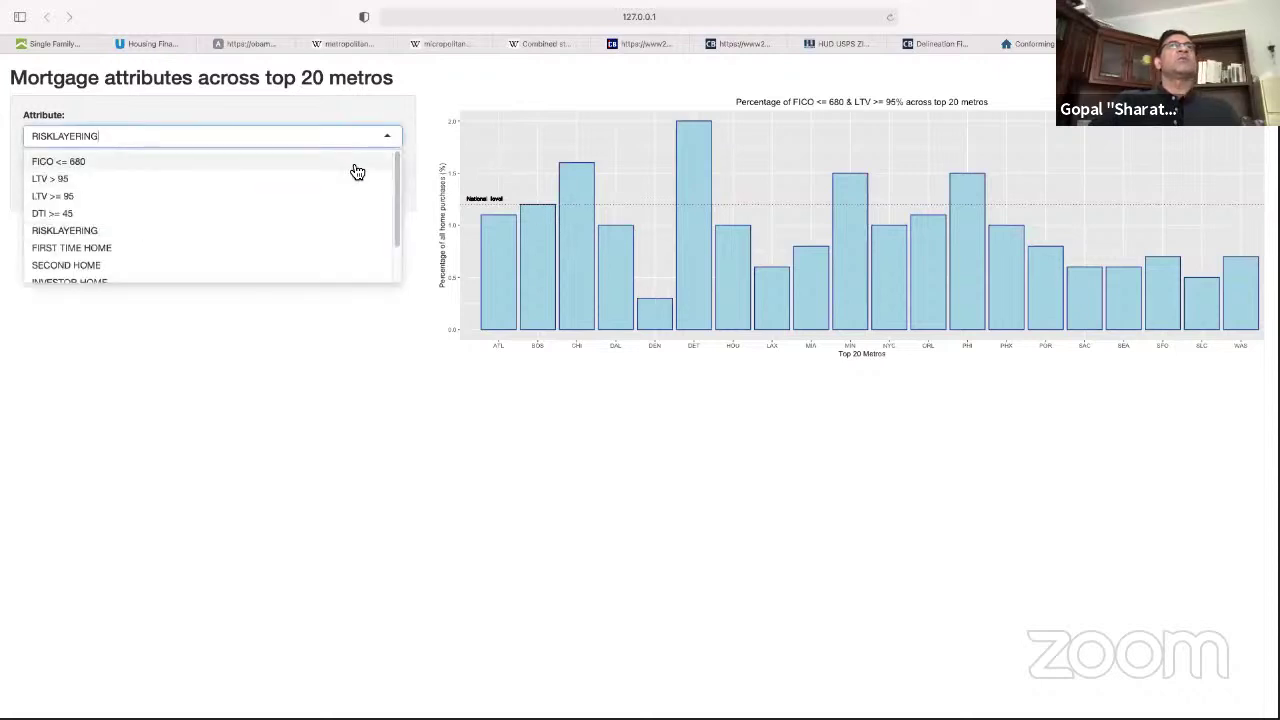
{"action": "left_click", "coordinate": [354, 163]}
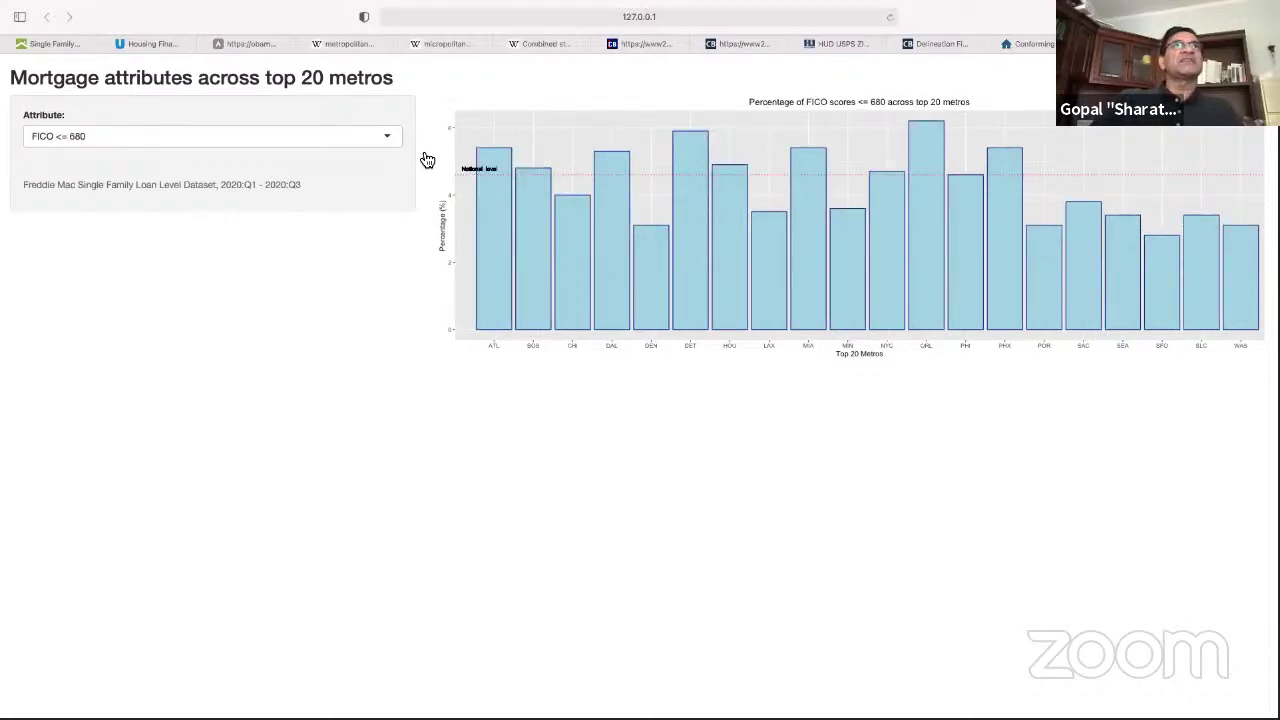
{"action": "left_click", "coordinate": [388, 140]}
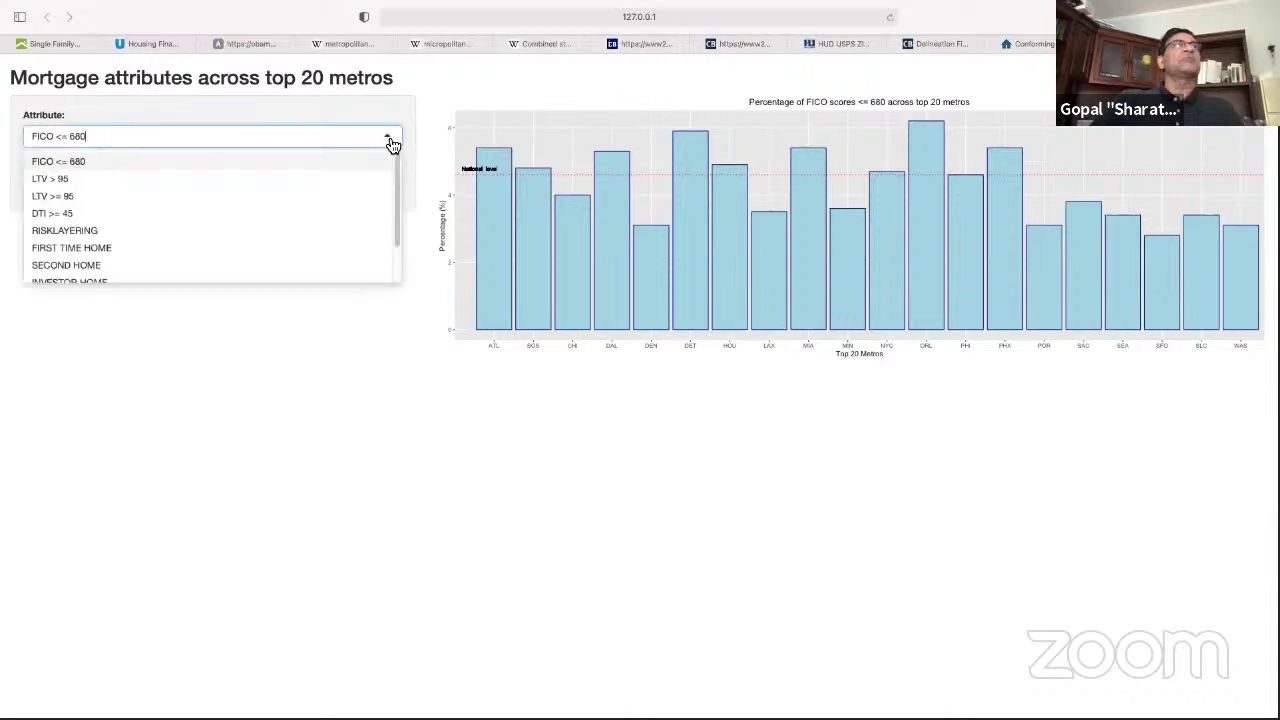
{"action": "key", "text": "Return"}
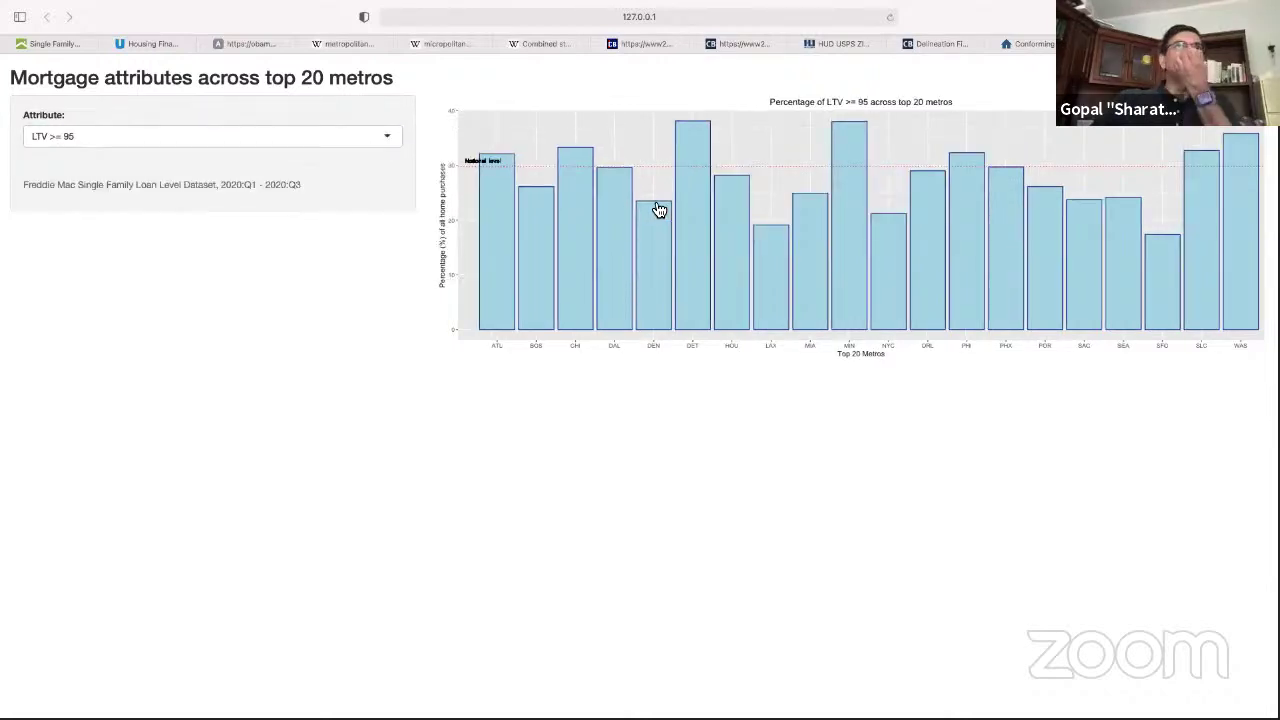
{"action": "left_click", "coordinate": [387, 139]}
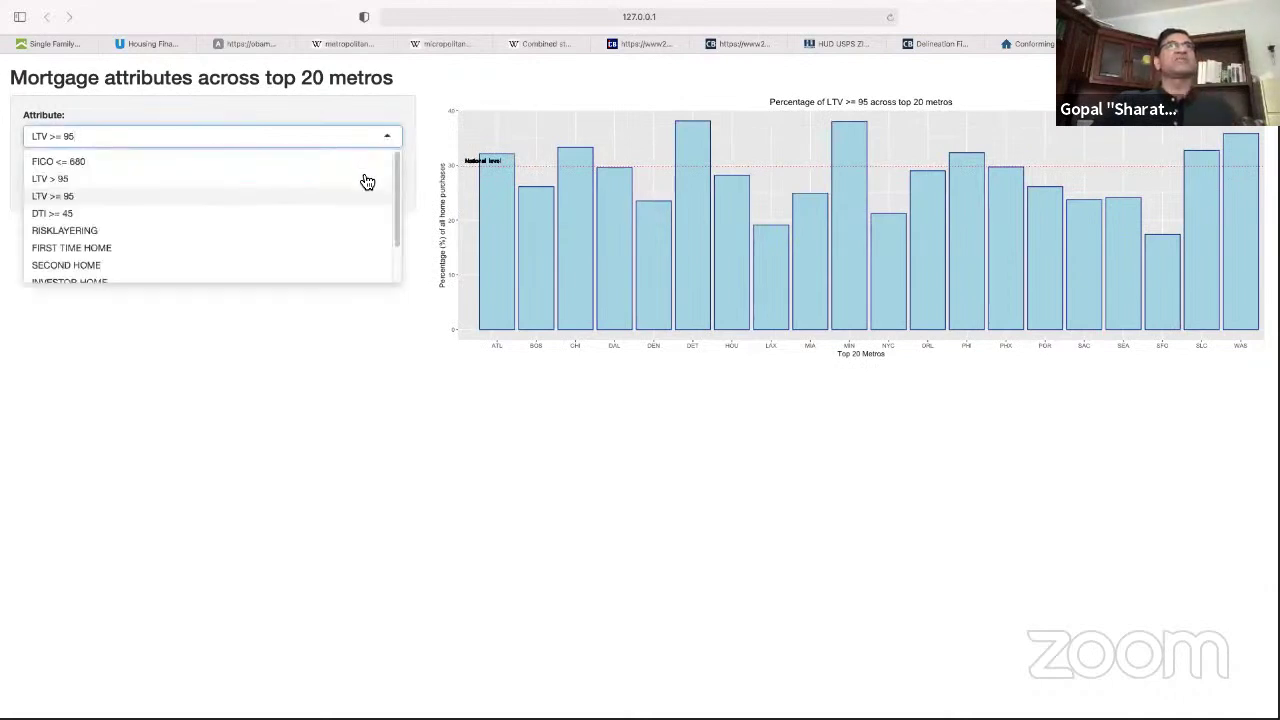
{"action": "left_click", "coordinate": [349, 230]}
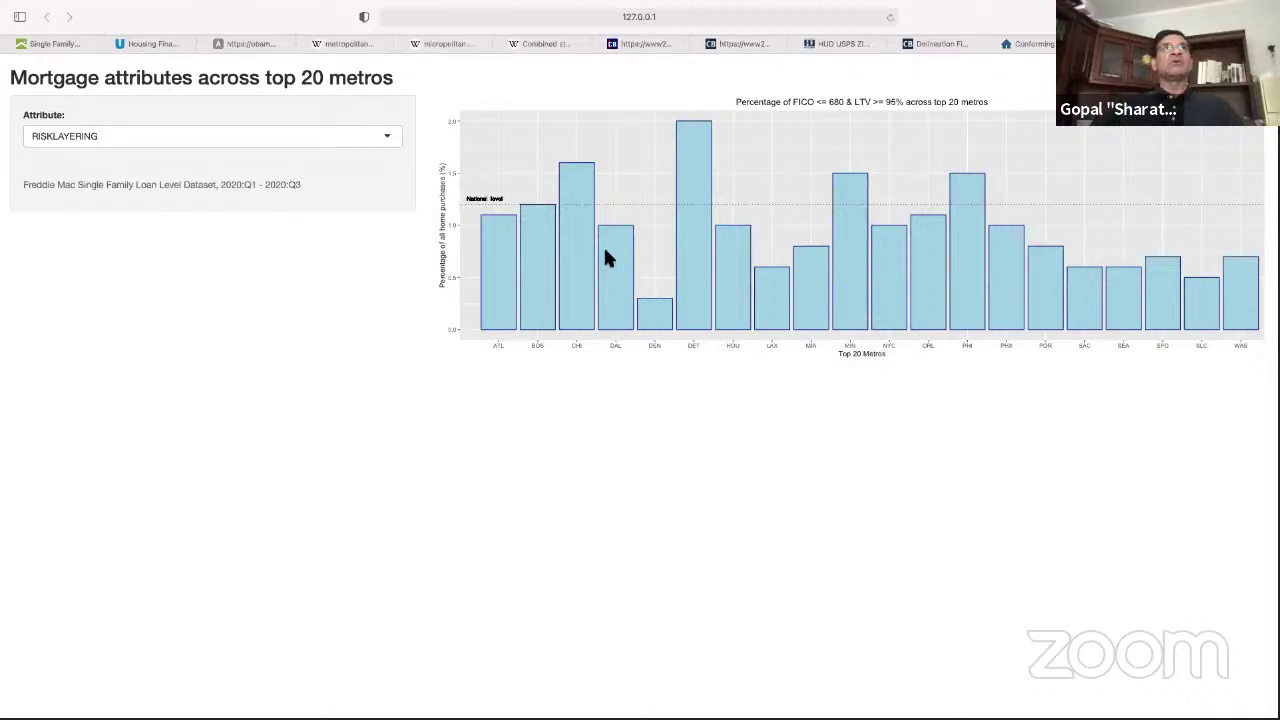
Step: Compare Detroit's bar across the FICO <= 680, LTV >= 95 and RISKLAYERING charts, ending on RISKLAYERING
{"action": "left_click", "coordinate": [389, 141]}
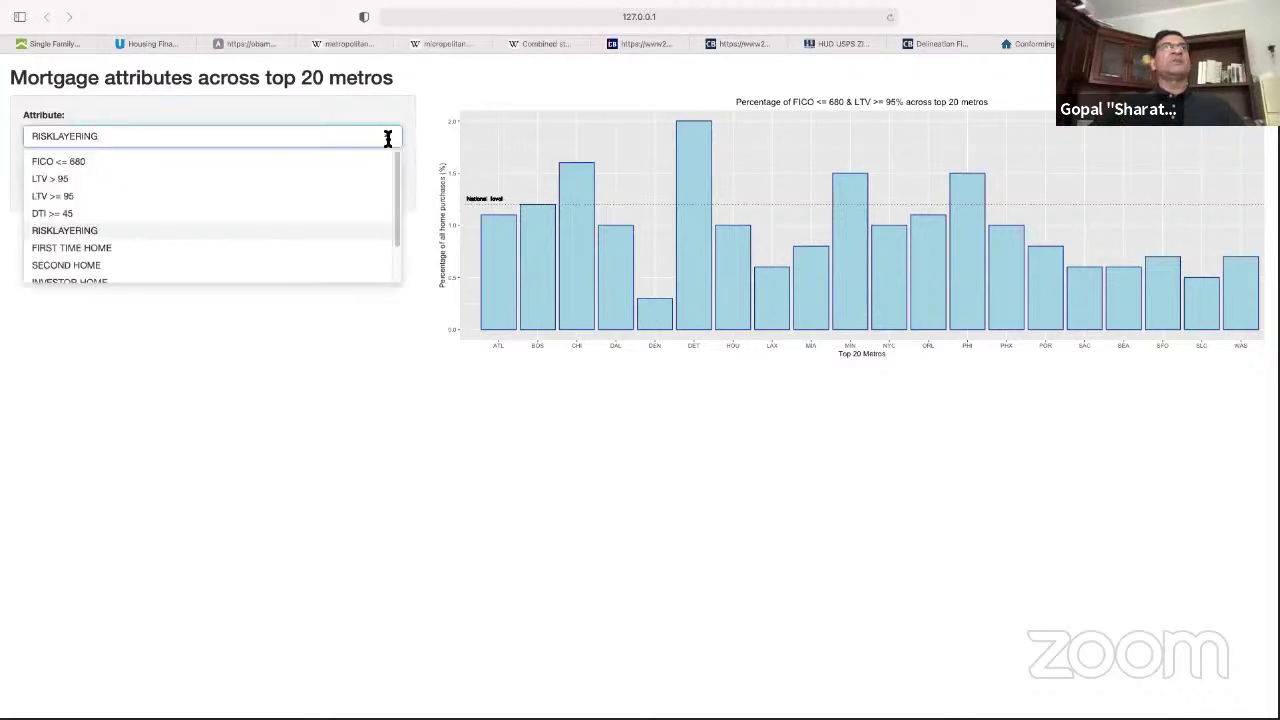
{"action": "left_click", "coordinate": [334, 160]}
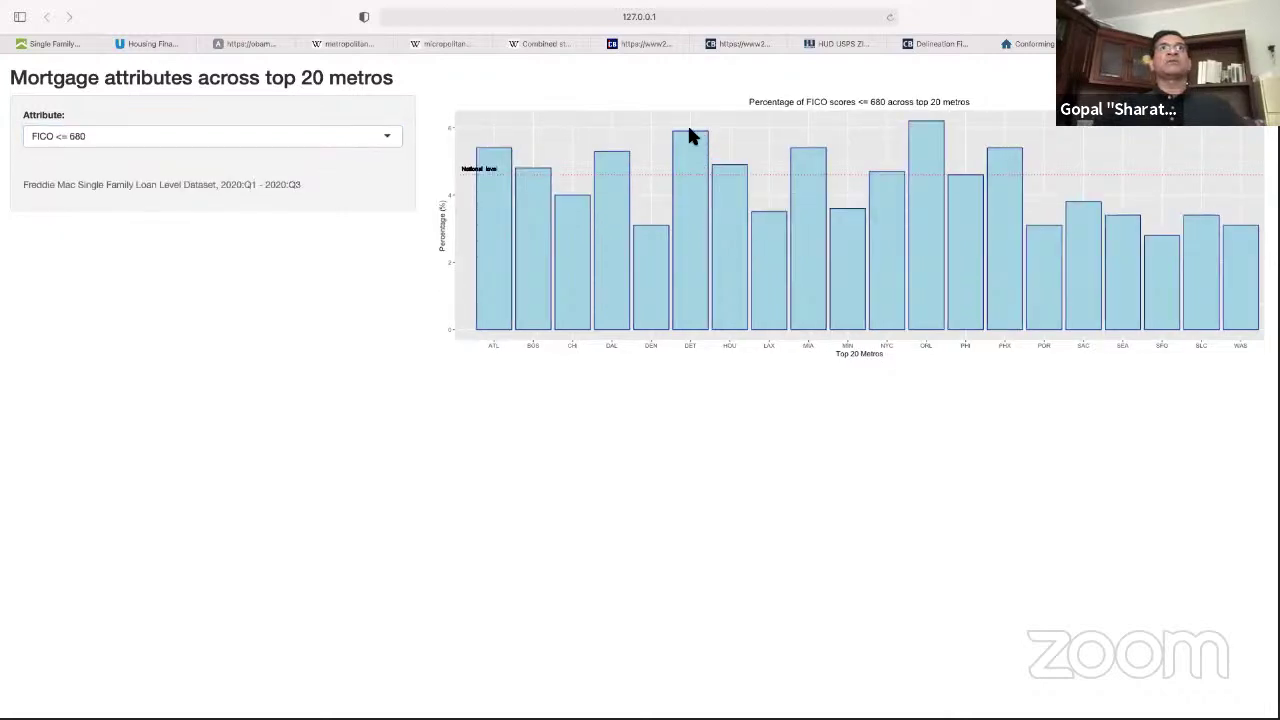
{"action": "left_click", "coordinate": [389, 141]}
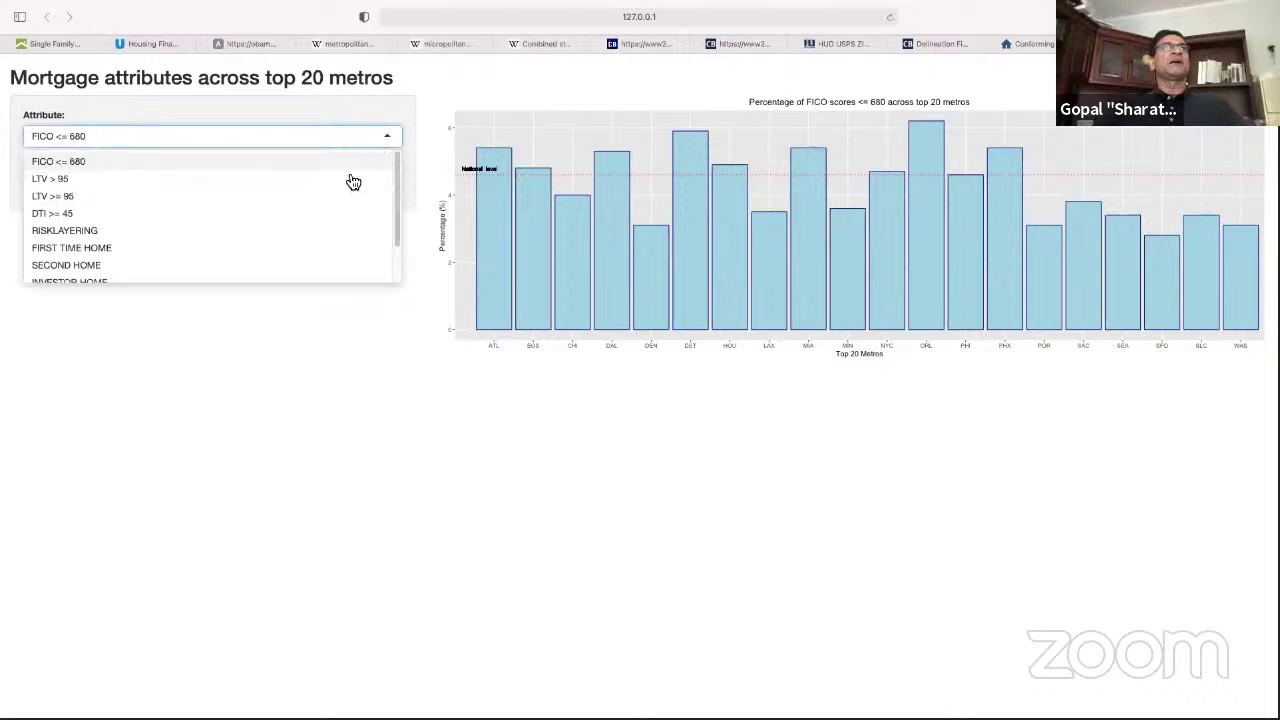
{"action": "left_click", "coordinate": [345, 197]}
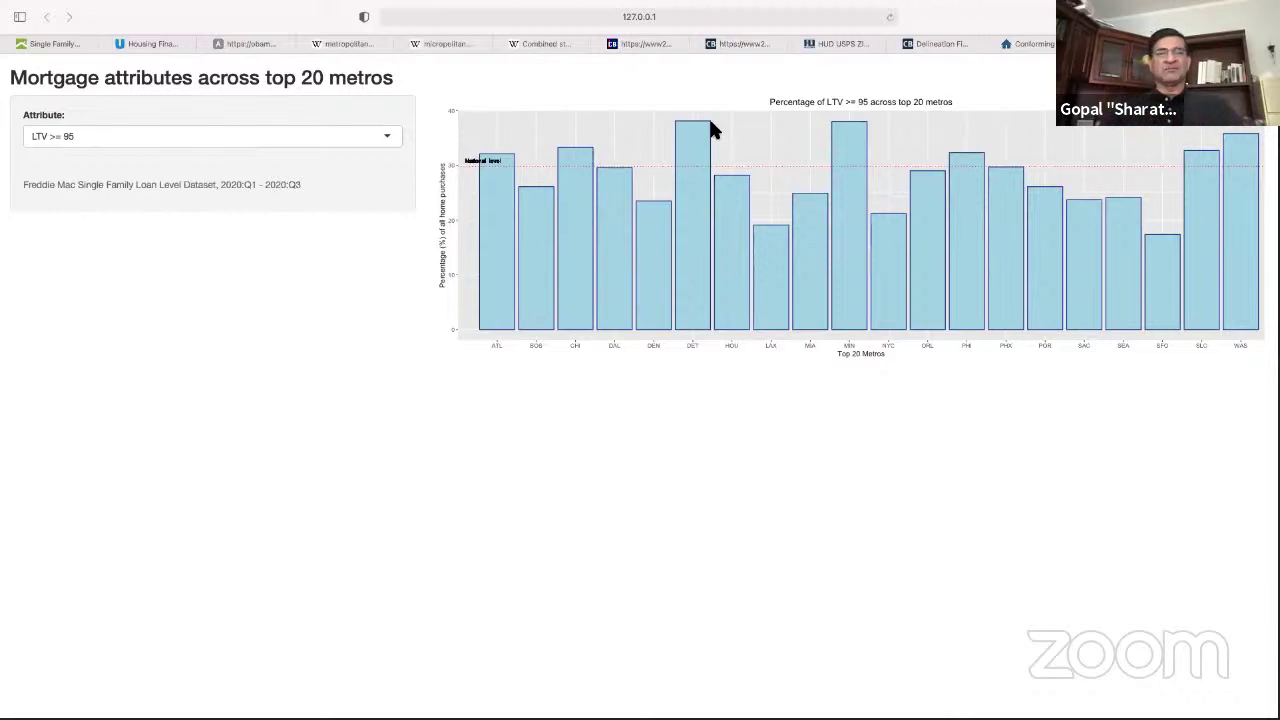
{"action": "left_click", "coordinate": [389, 140]}
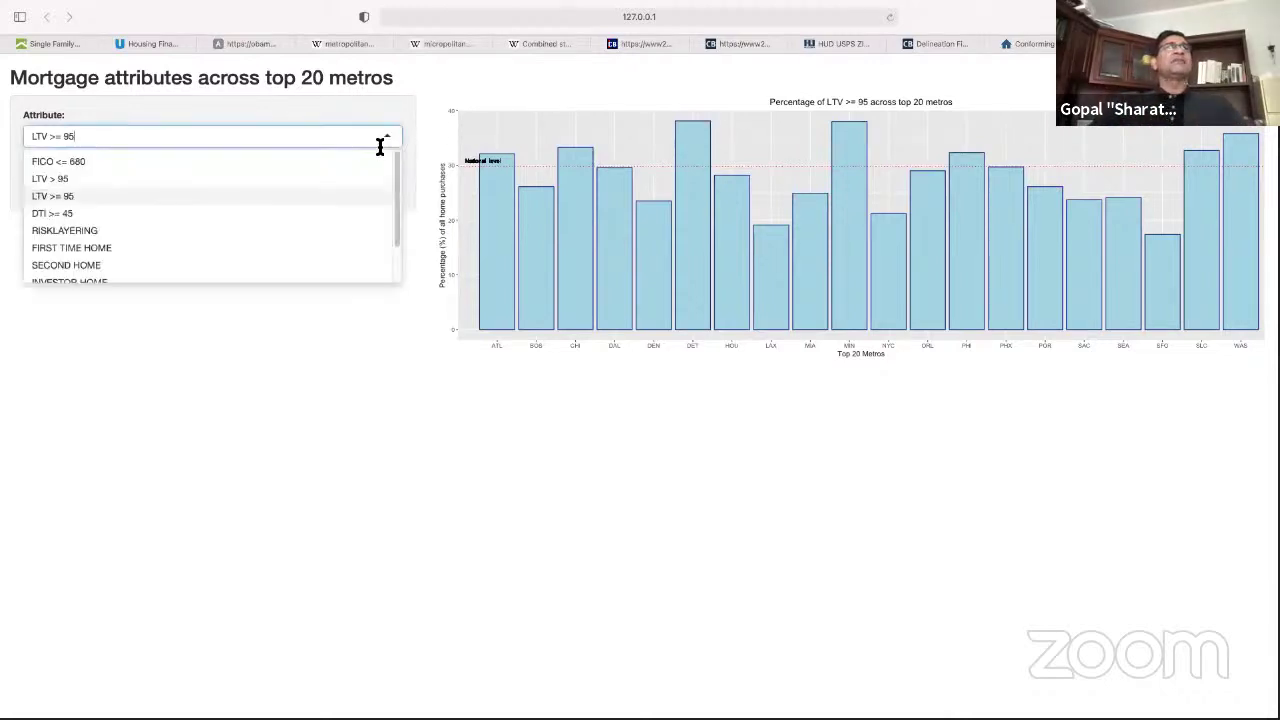
{"action": "left_click", "coordinate": [338, 230]}
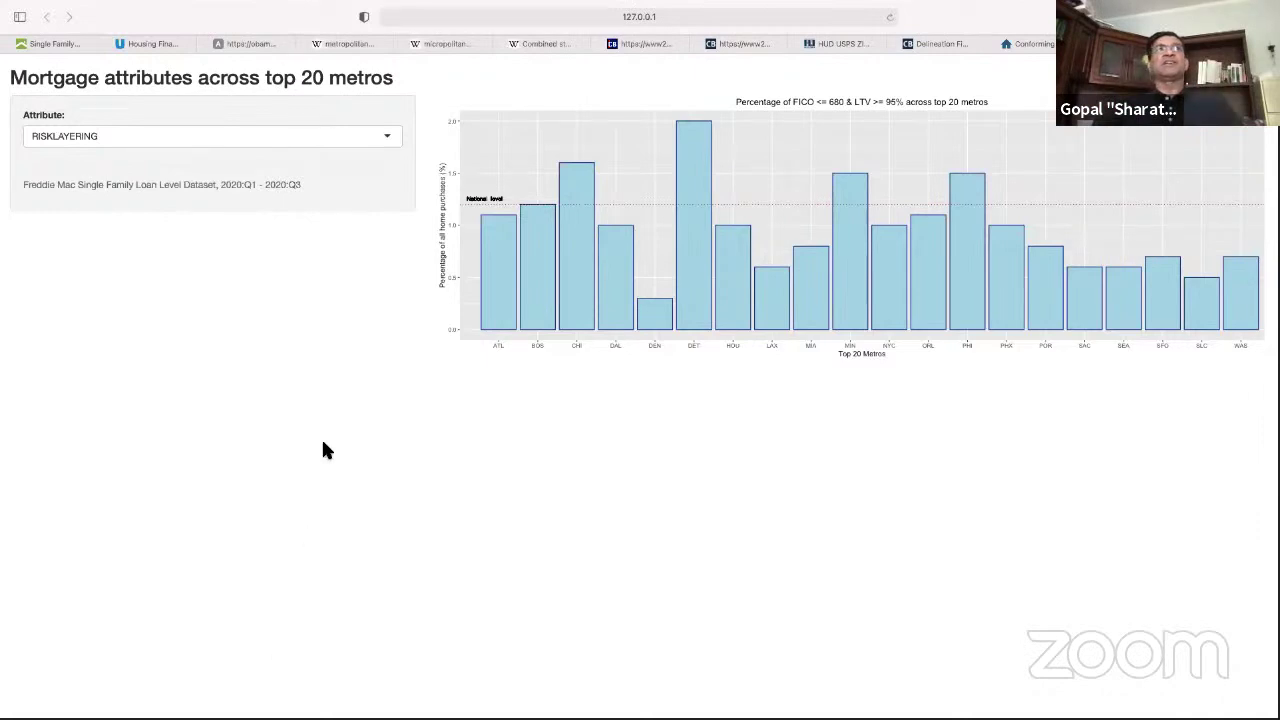
Step: View the DTI >= 45 chart, then change the attribute to FIRST TIME HOME to examine first-time buyer percentages across metros
{"action": "left_click", "coordinate": [388, 137]}
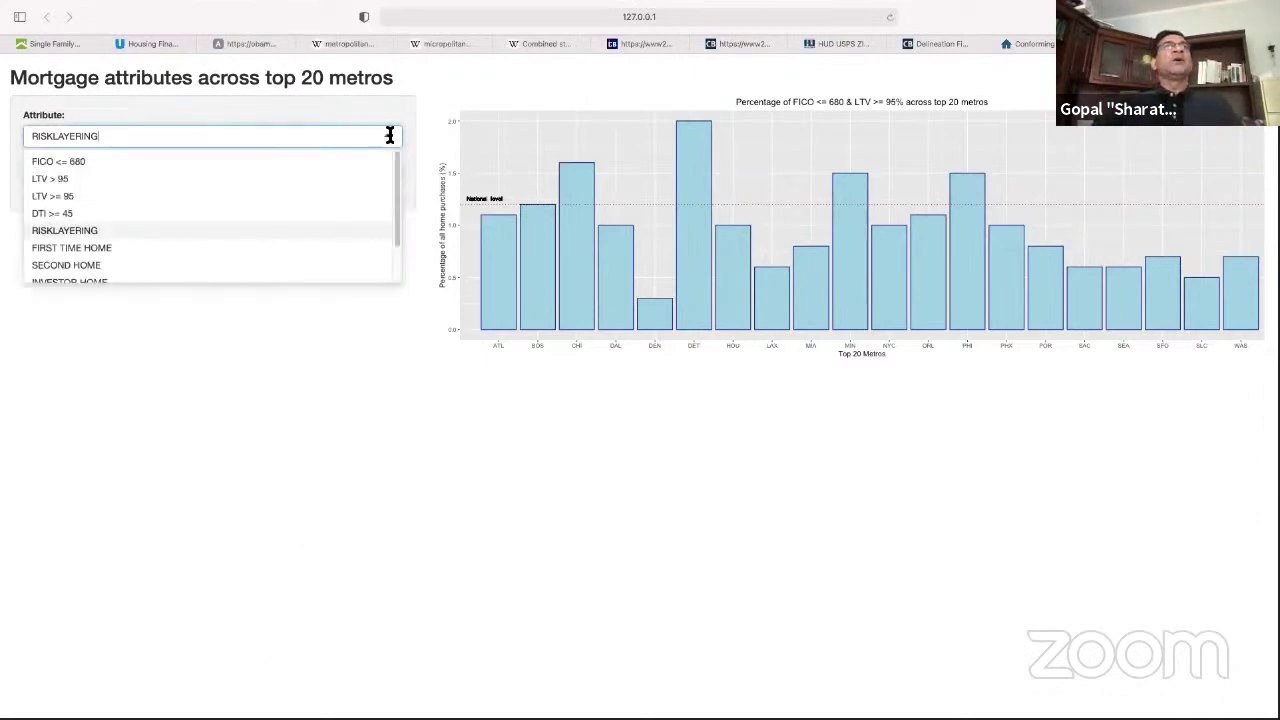
{"action": "left_click", "coordinate": [306, 214]}
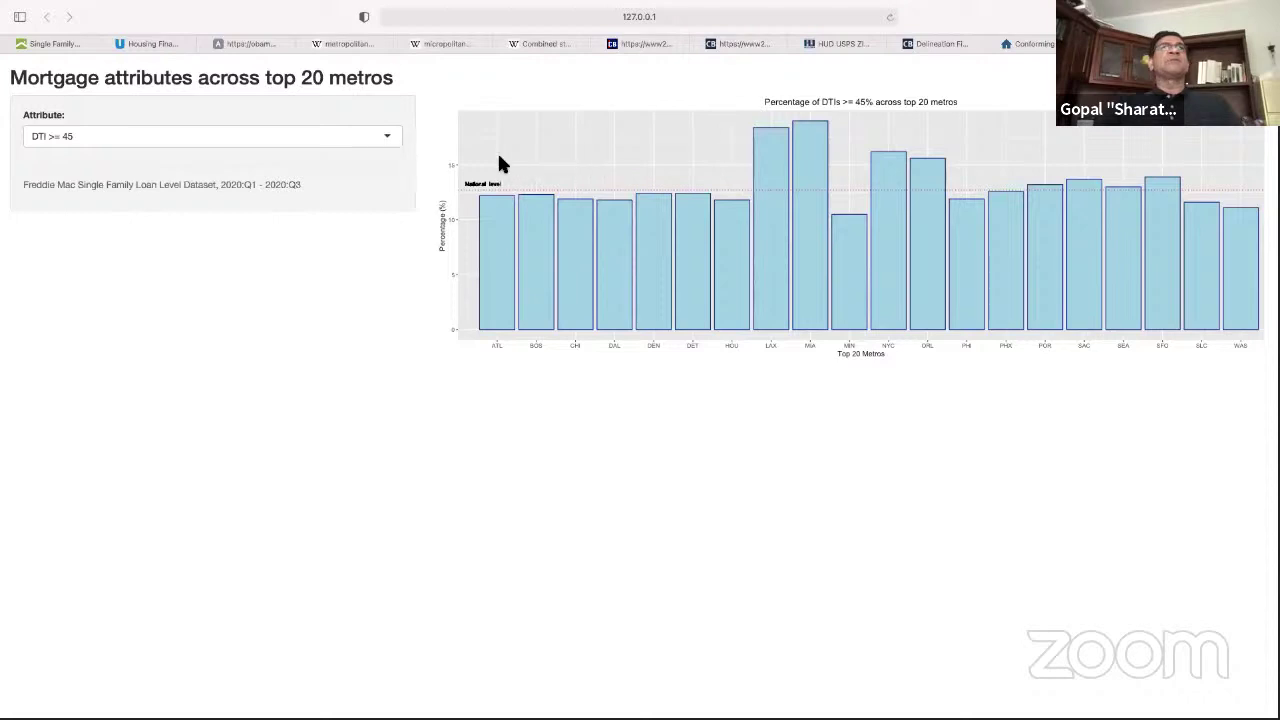
{"action": "left_click", "coordinate": [388, 136]}
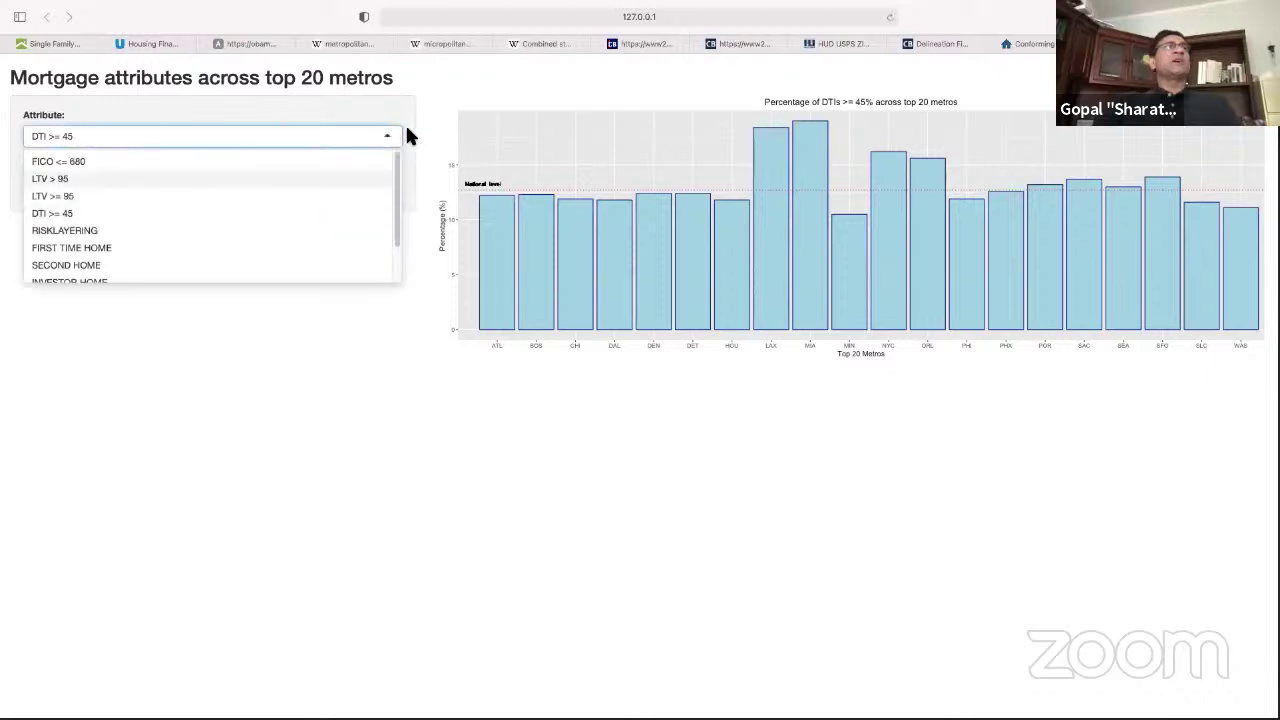
{"action": "left_click", "coordinate": [331, 247]}
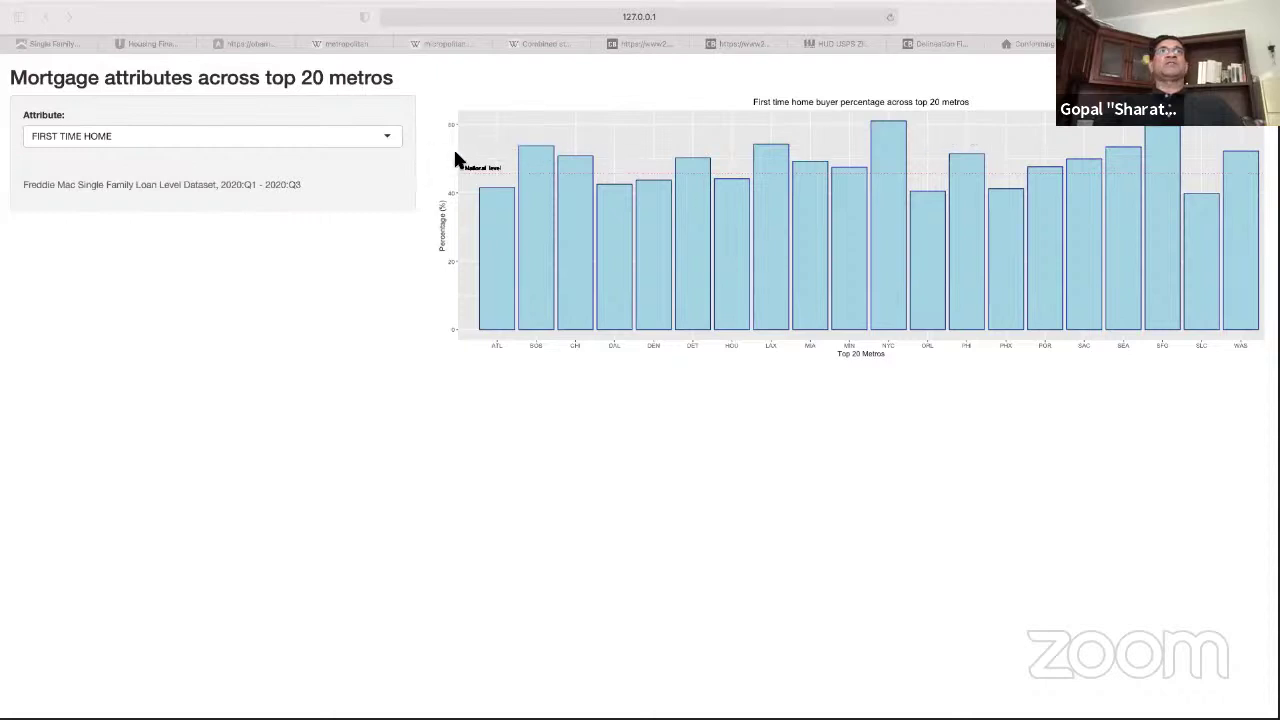
Step: View the SECOND HOME chart, then change the attribute to INVESTOR HOME to compare investor purchases across metros
{"action": "left_click", "coordinate": [386, 138]}
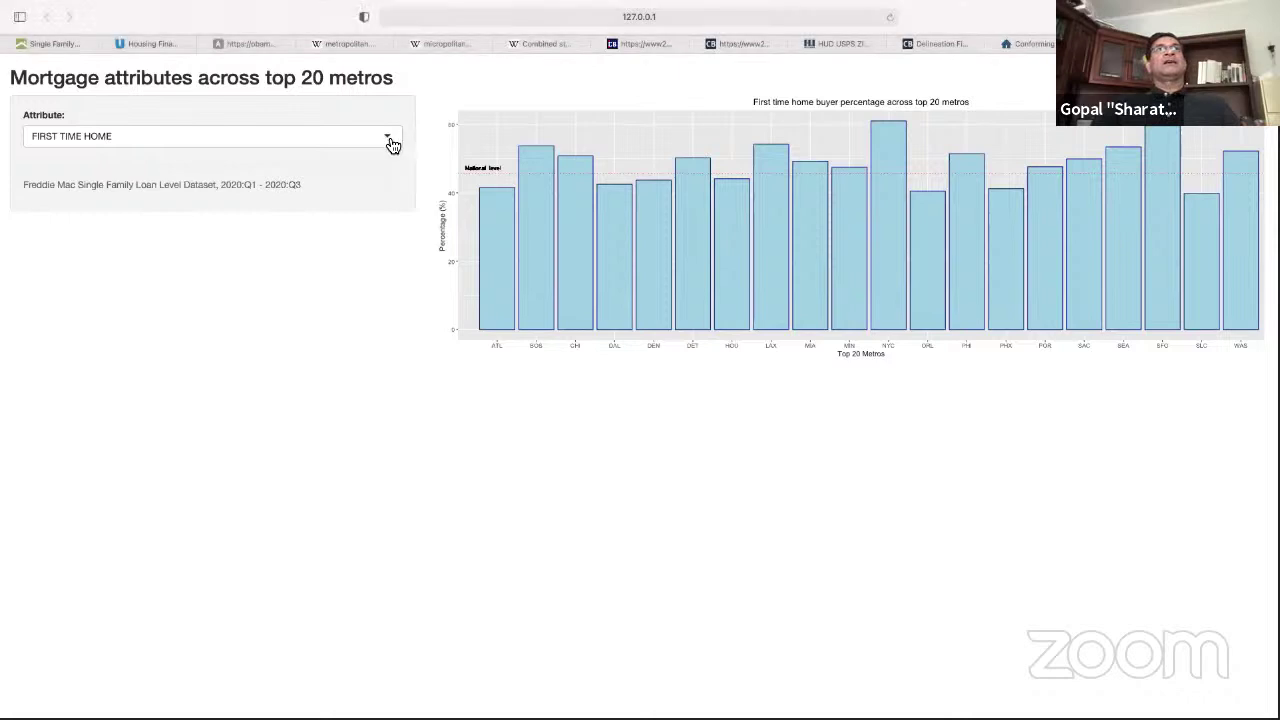
{"action": "left_click", "coordinate": [388, 138]}
{"action": "left_click", "coordinate": [291, 266]}
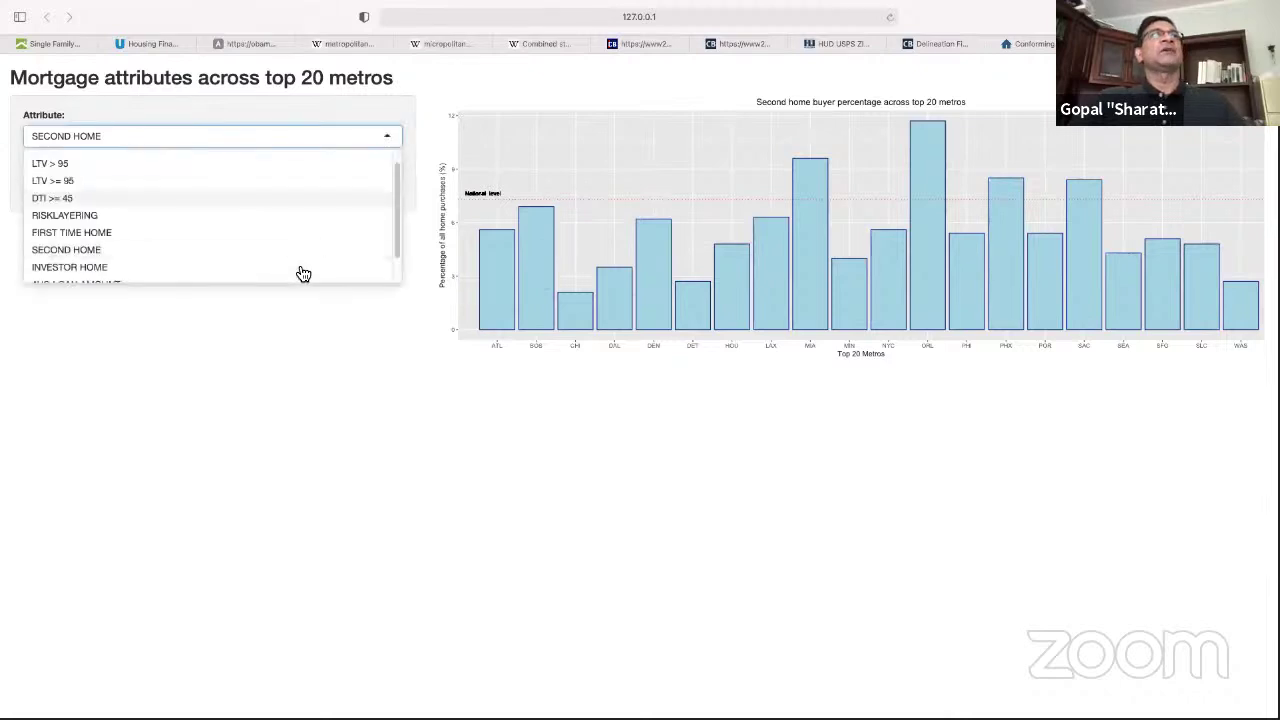
{"action": "key", "text": "Return"}
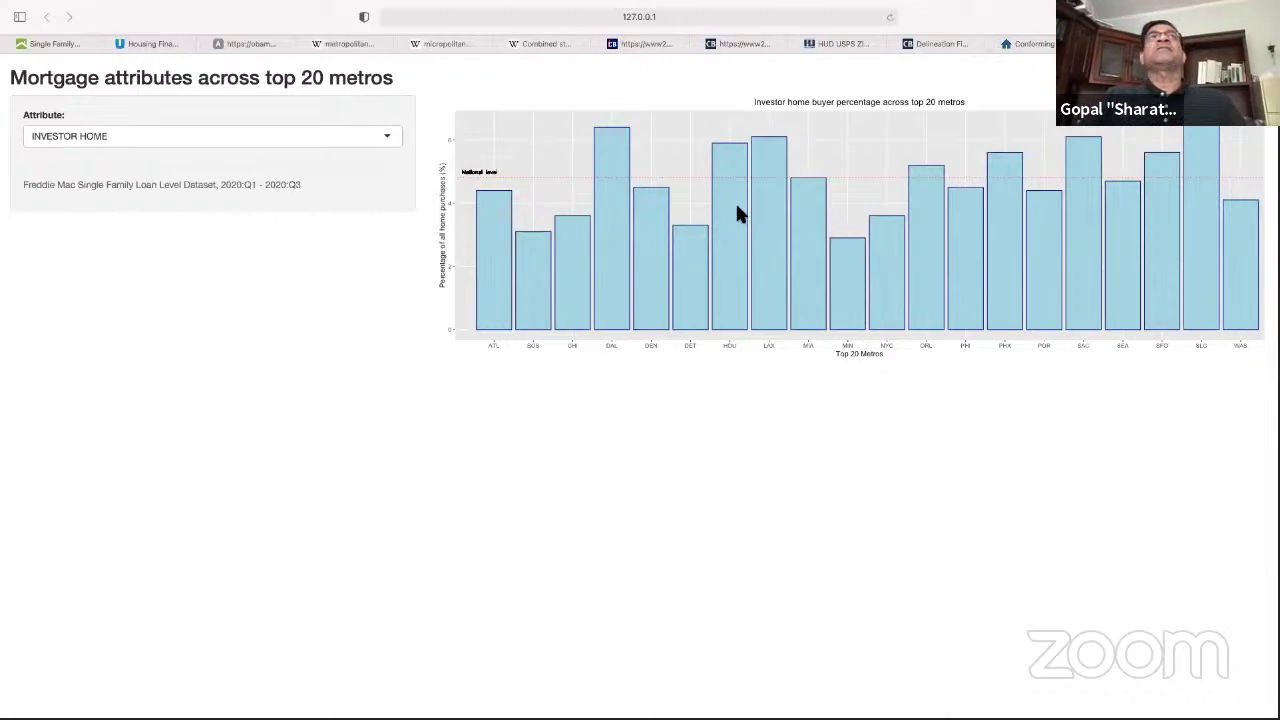
Step: Review the Wall Street Journal article on Blackstone buying and renting homes from its headline through the opening paragraphs, then return to the dashboard
{"action": "key", "text": "ctrl+Tab"}
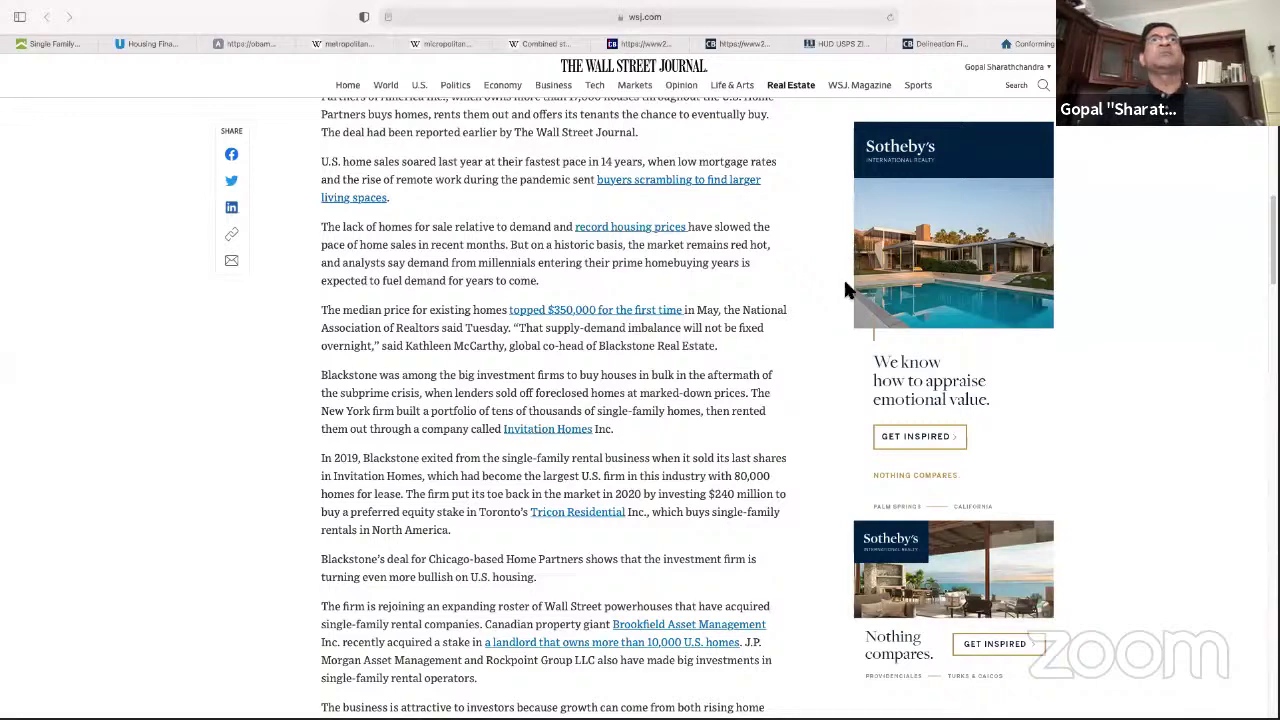
{"action": "scroll", "coordinate": [845, 280], "scroll_direction": "up", "scroll_amount": 10}
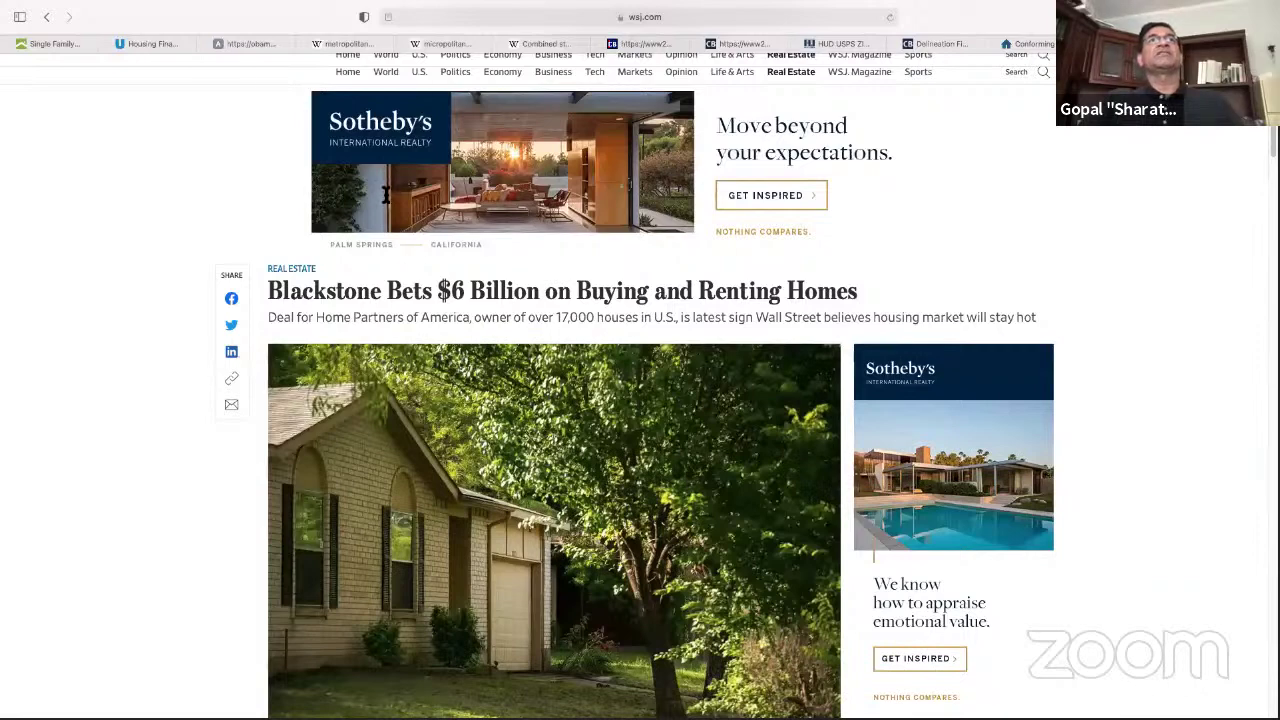
{"action": "scroll", "coordinate": [422, 200], "scroll_direction": "down", "scroll_amount": 2}
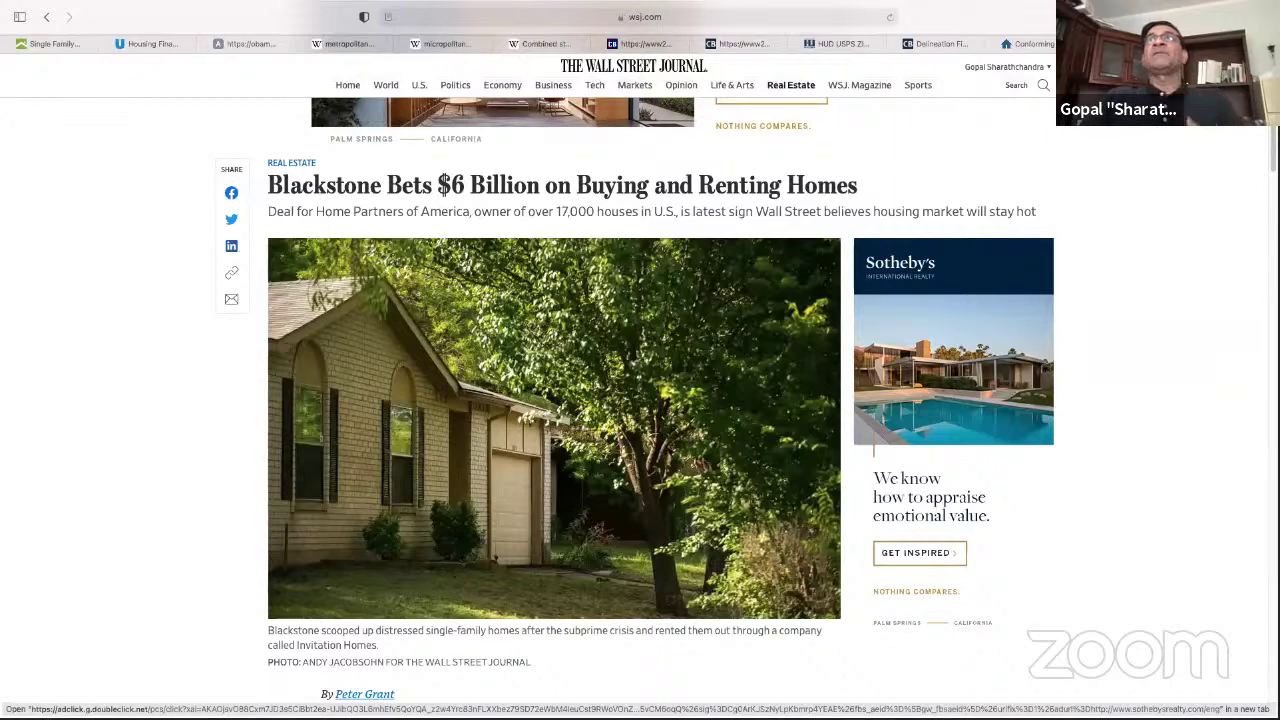
{"action": "scroll", "coordinate": [1083, 400], "scroll_direction": "down", "scroll_amount": 6}
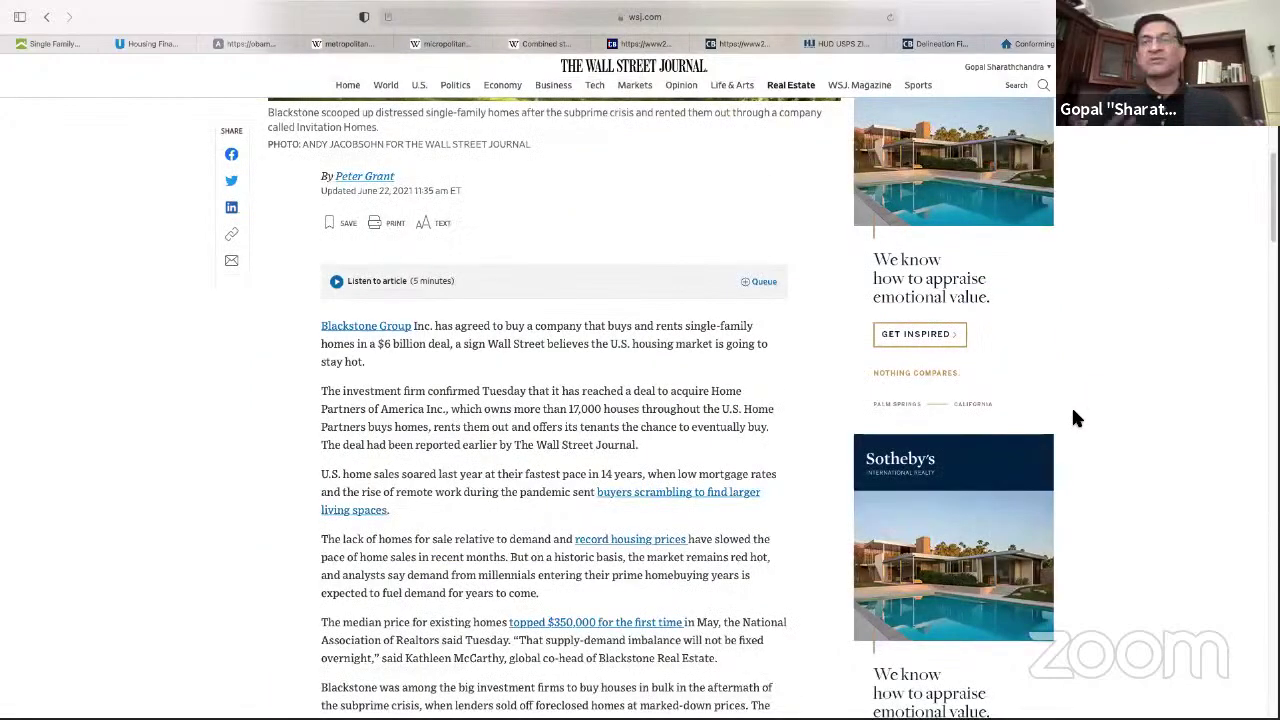
{"action": "key", "text": "ctrl+Tab"}
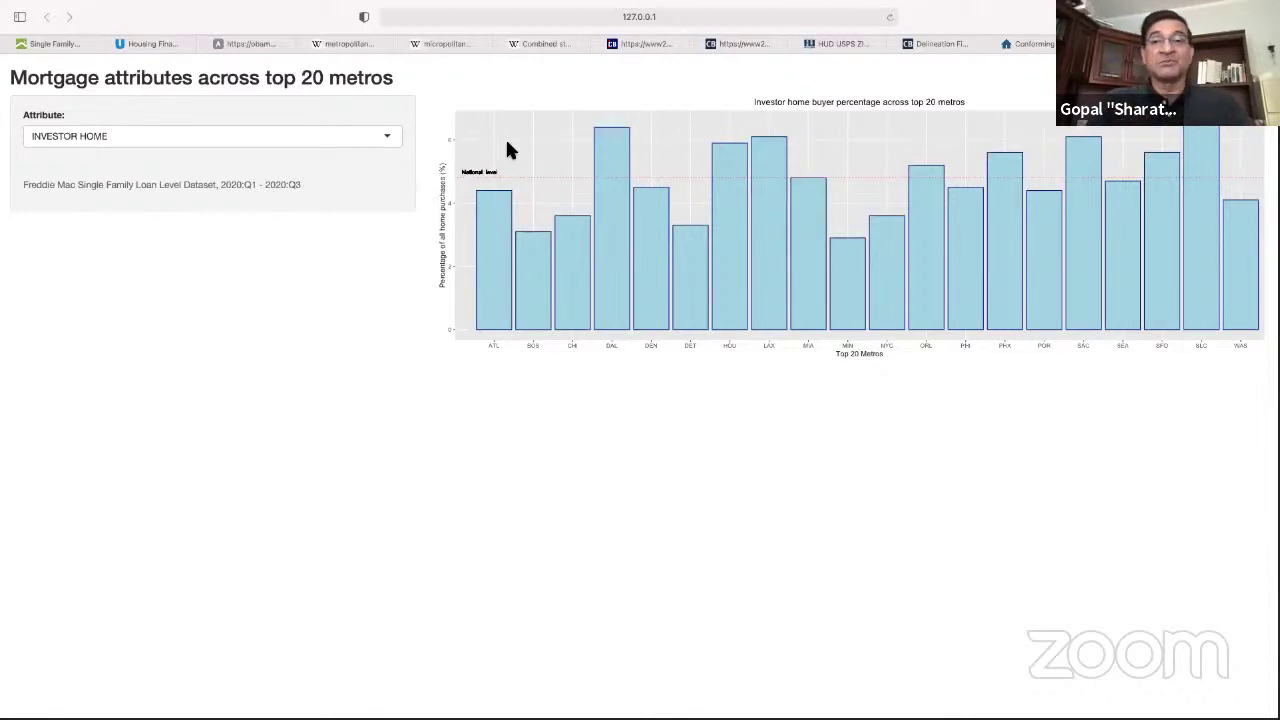
Step: View the AVG LOAN AMOUNT chart, then change the attribute to <= 15 YEAR MATURITY
{"action": "left_click", "coordinate": [400, 138]}
{"action": "scroll", "coordinate": [316, 240], "scroll_direction": "down", "scroll_amount": 1}
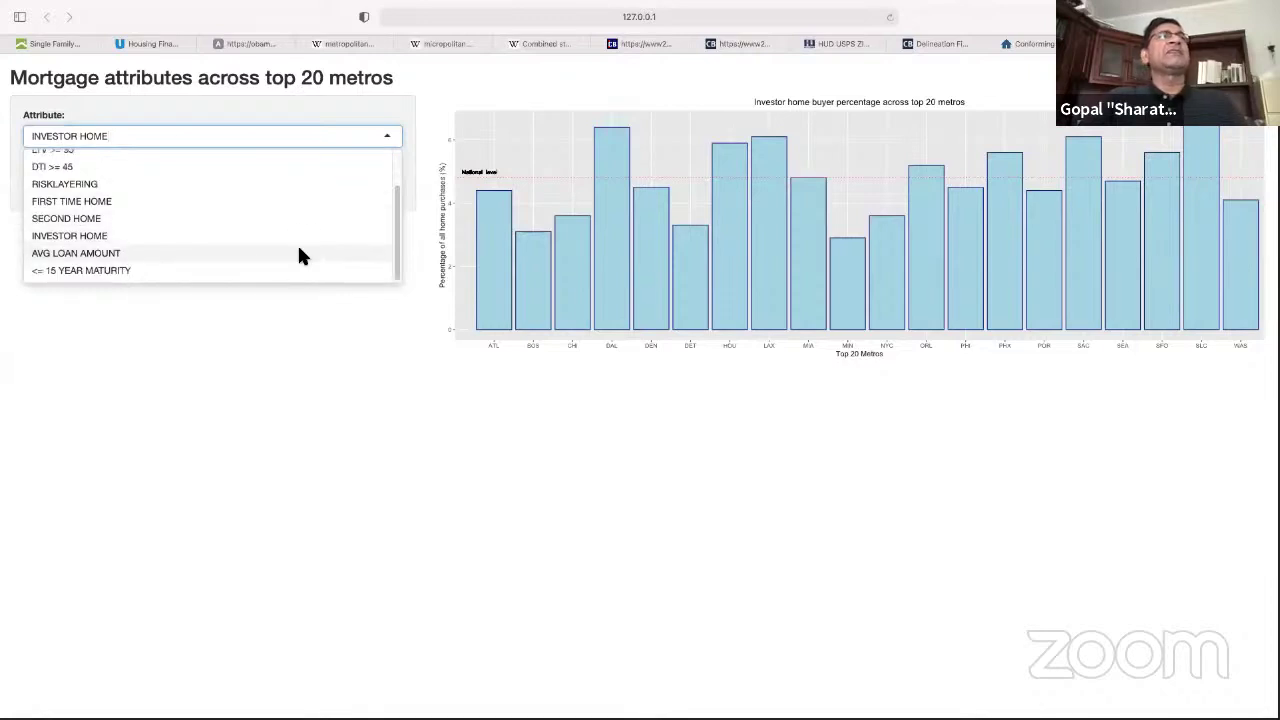
{"action": "left_click", "coordinate": [300, 252]}
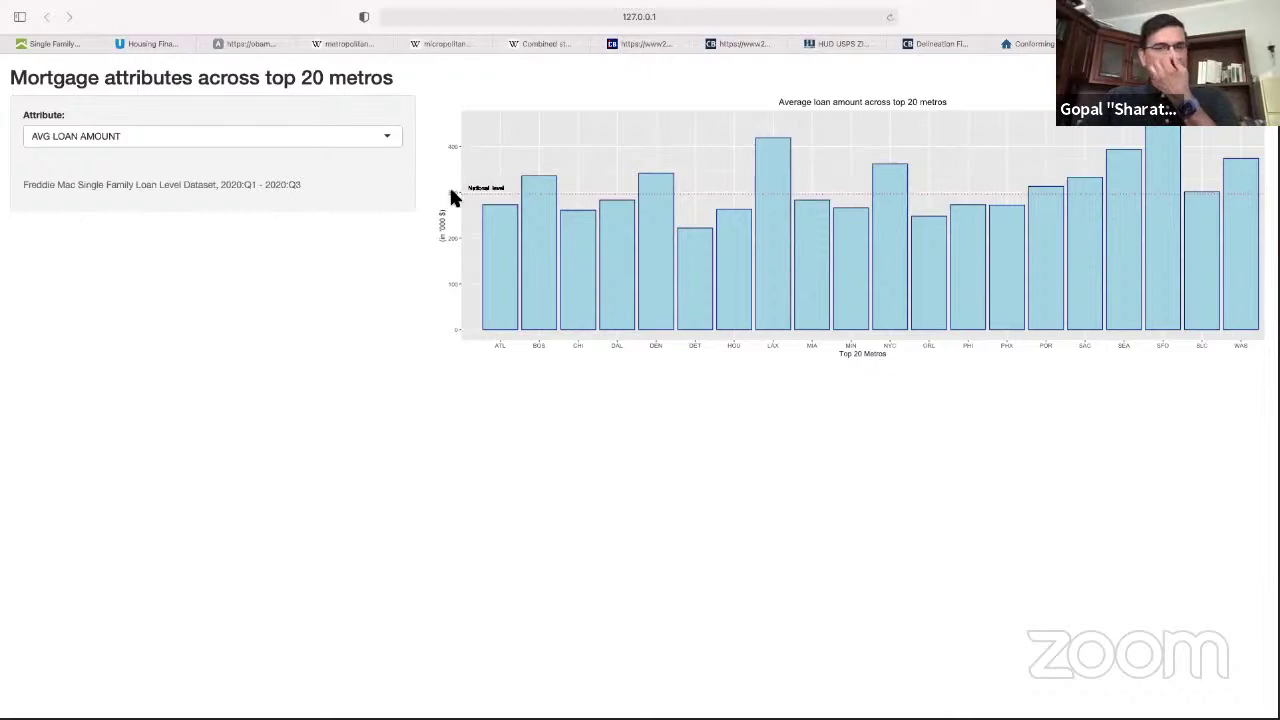
{"action": "left_click", "coordinate": [364, 137]}
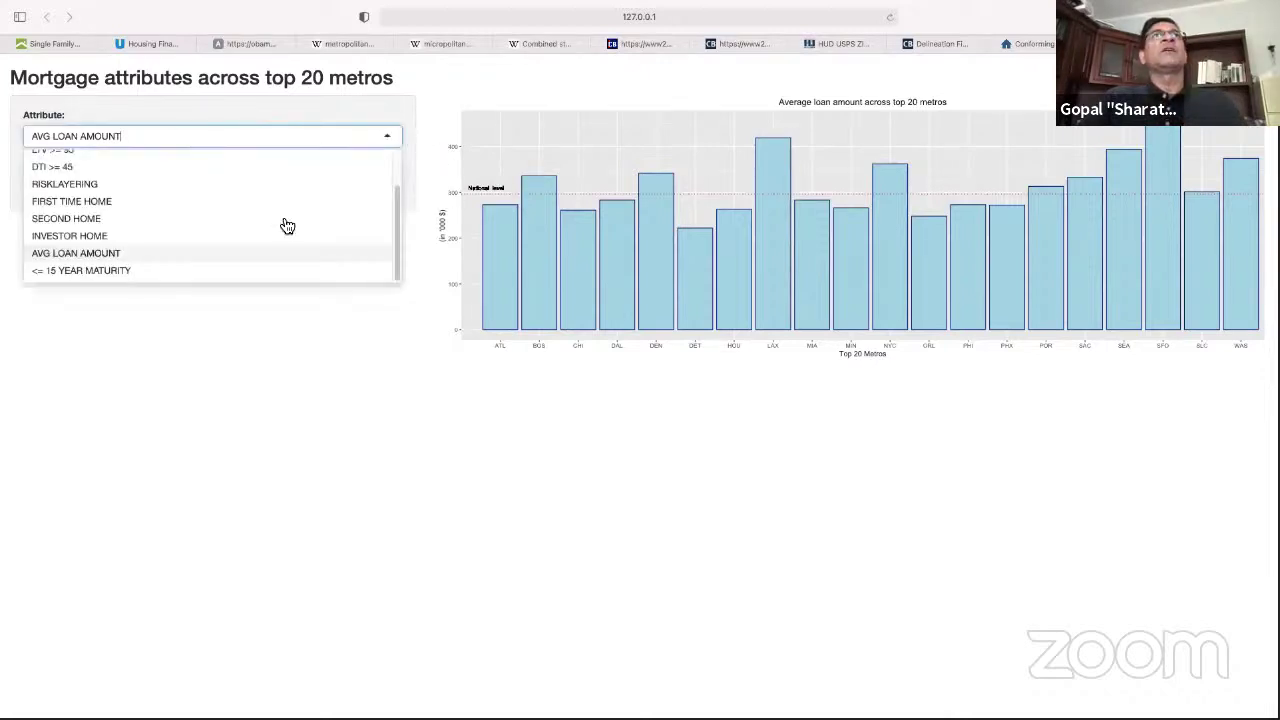
{"action": "left_click", "coordinate": [277, 271]}
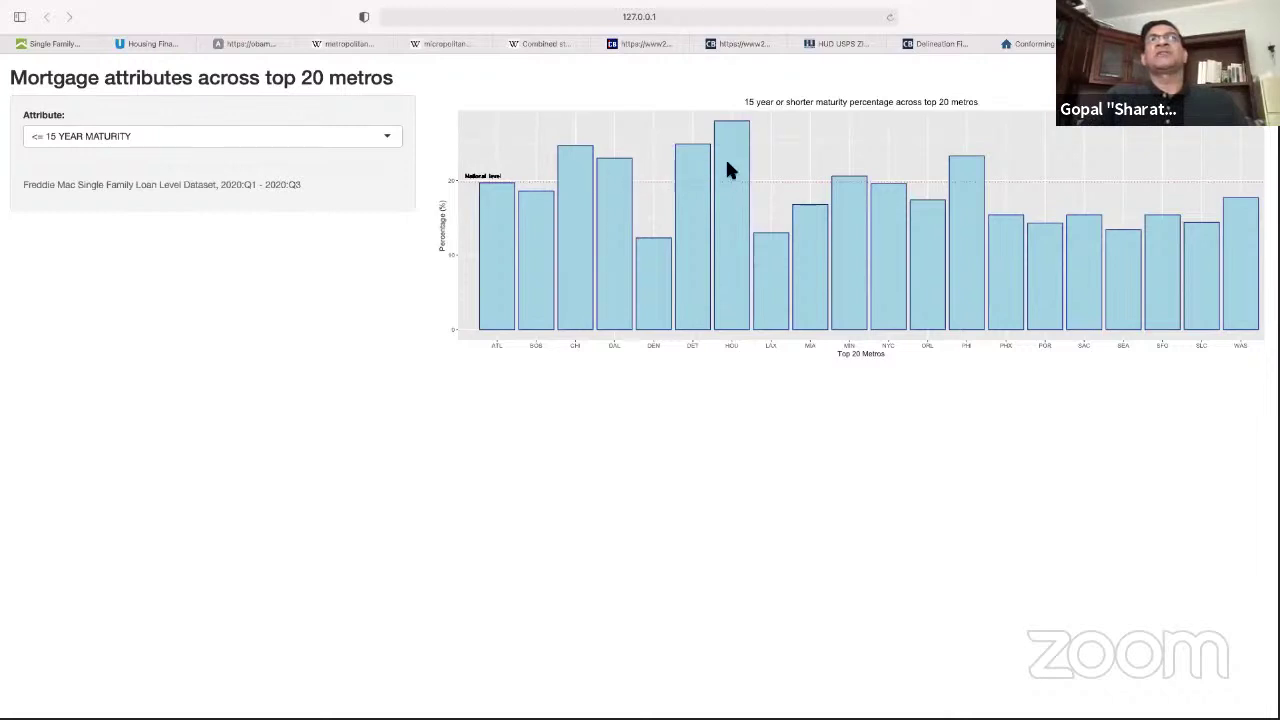
Step: Change the attribute back to FIRST TIME HOME and take the browser window out of full screen
{"action": "left_click", "coordinate": [388, 137]}
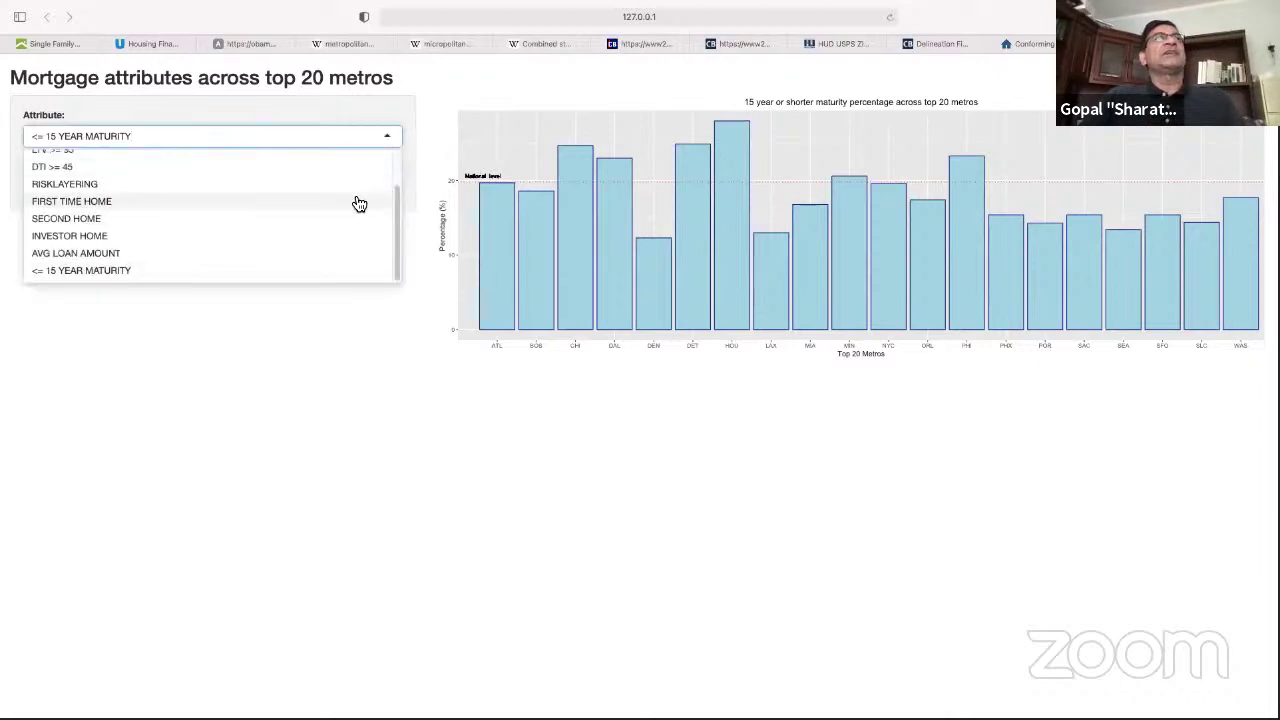
{"action": "left_click", "coordinate": [100, 201]}
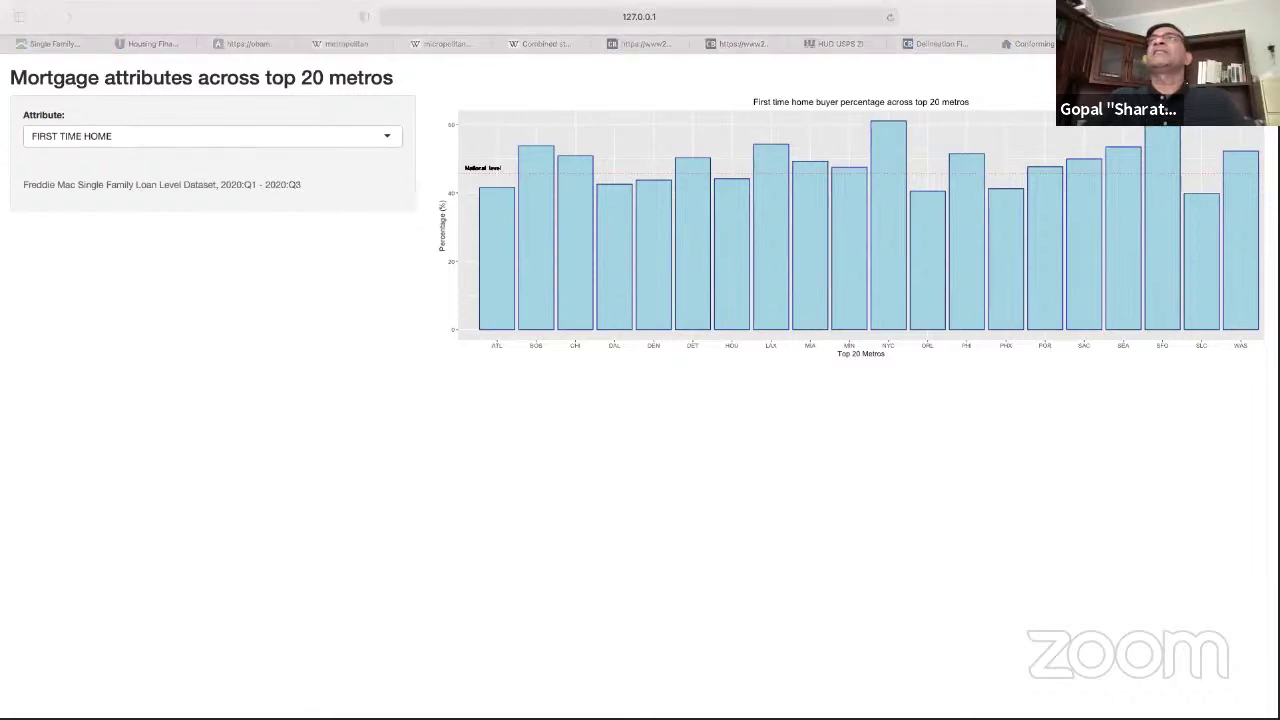
{"action": "left_click", "coordinate": [38, 18]}
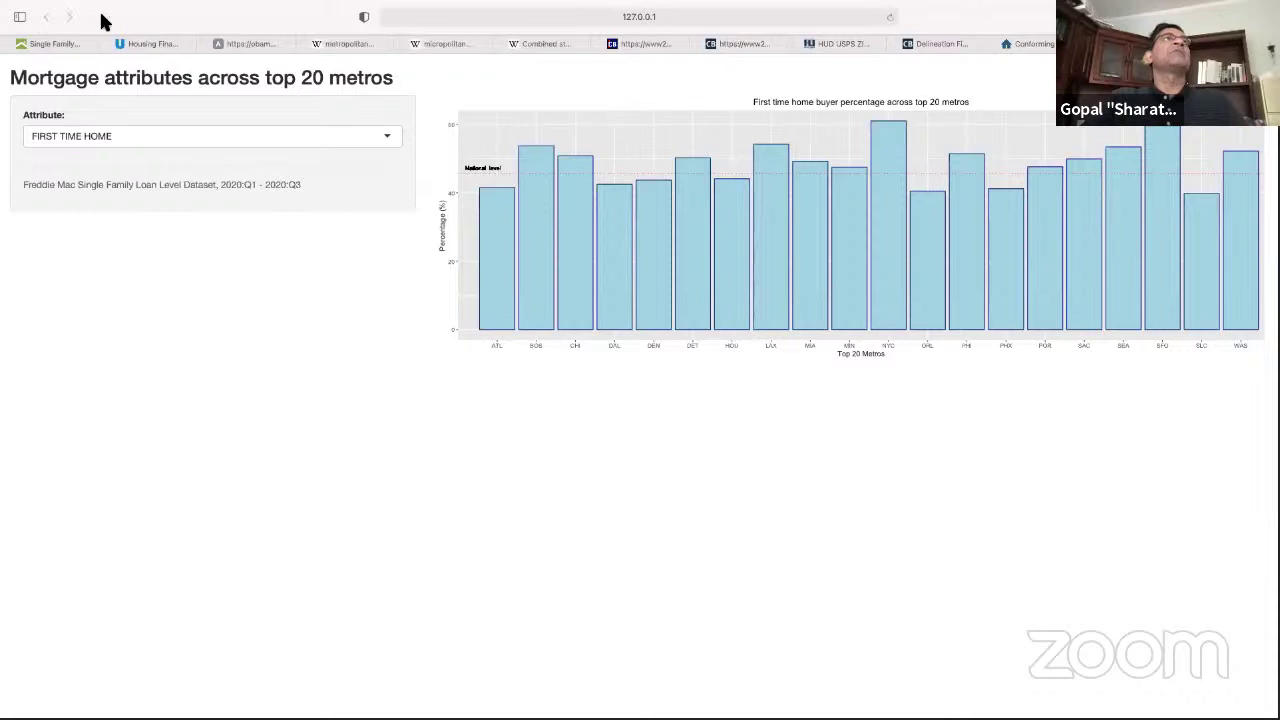
{"action": "mouse_move", "coordinate": [90, 3]}
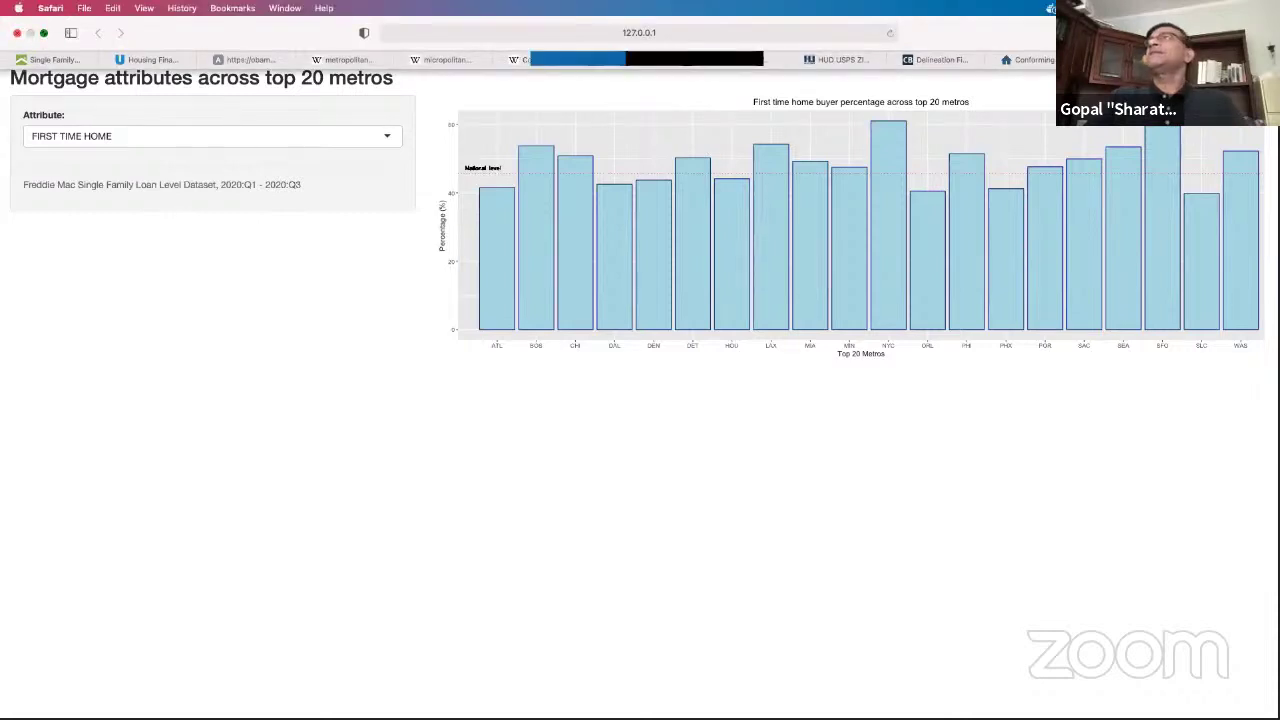
{"action": "key", "text": "ctrl+super+f"}
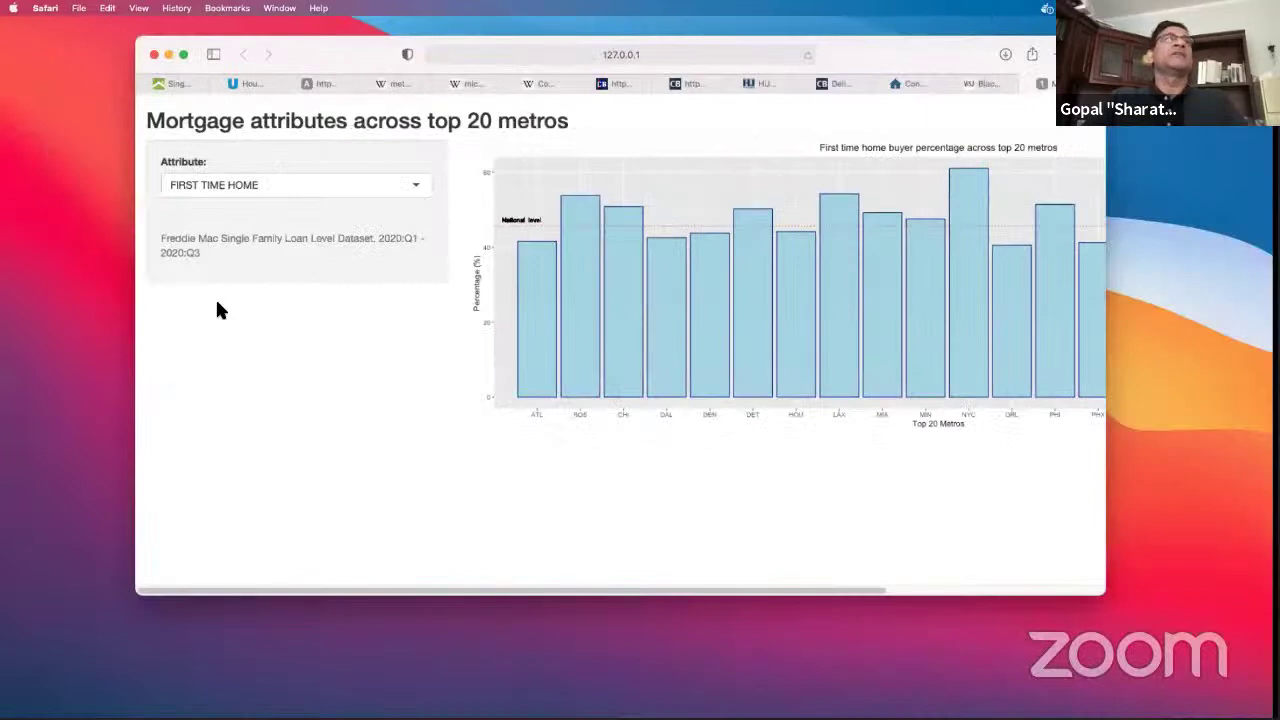